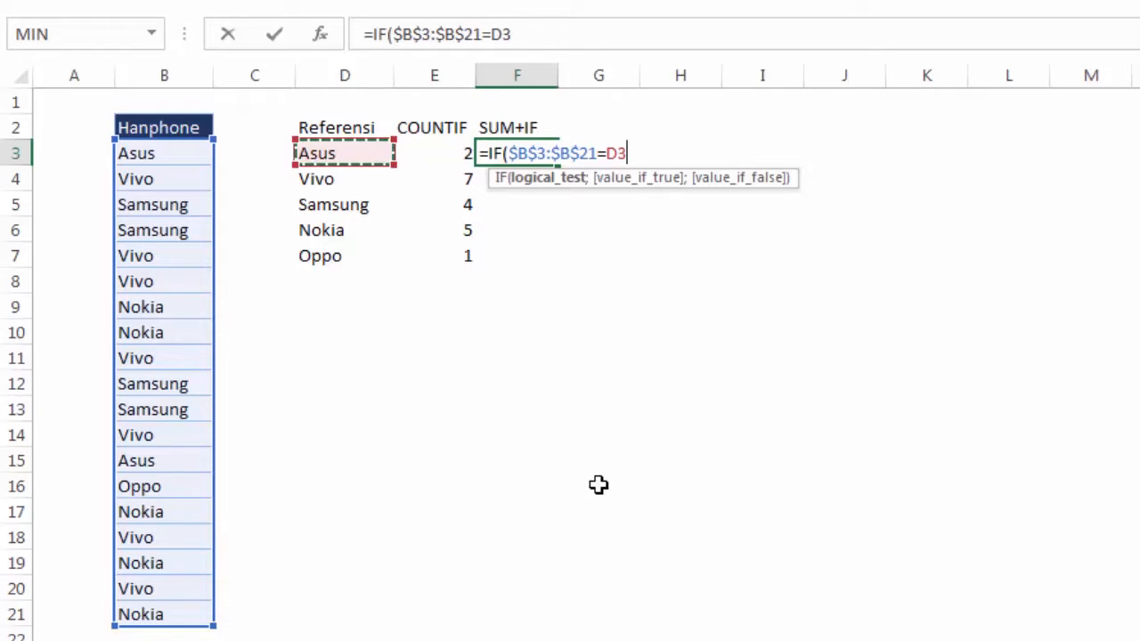
text(;)
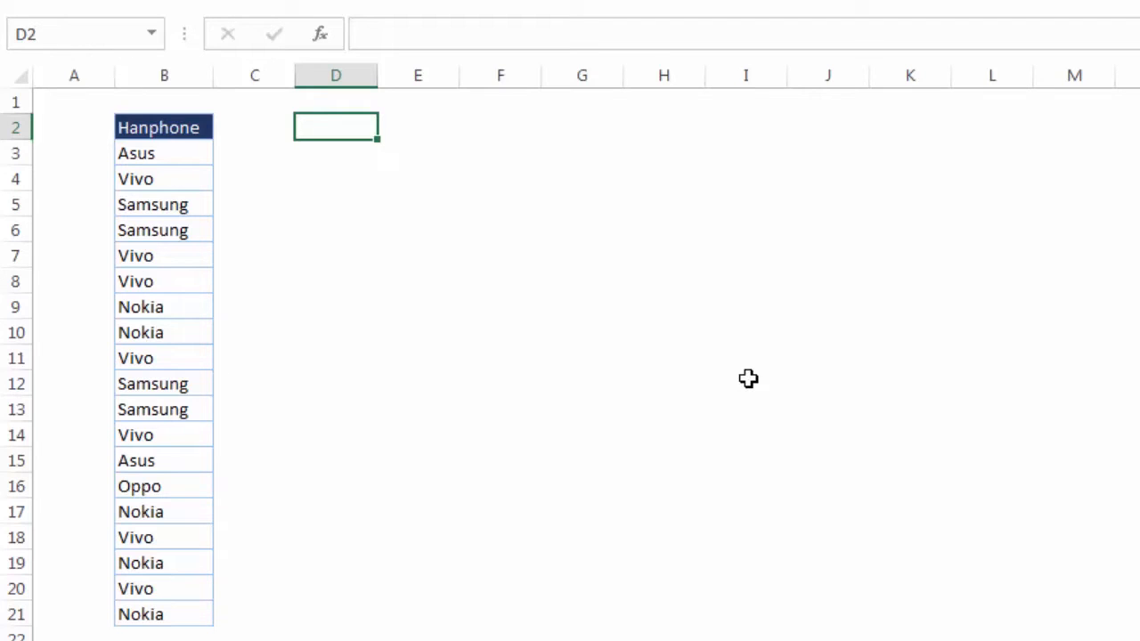
click(258, 223)
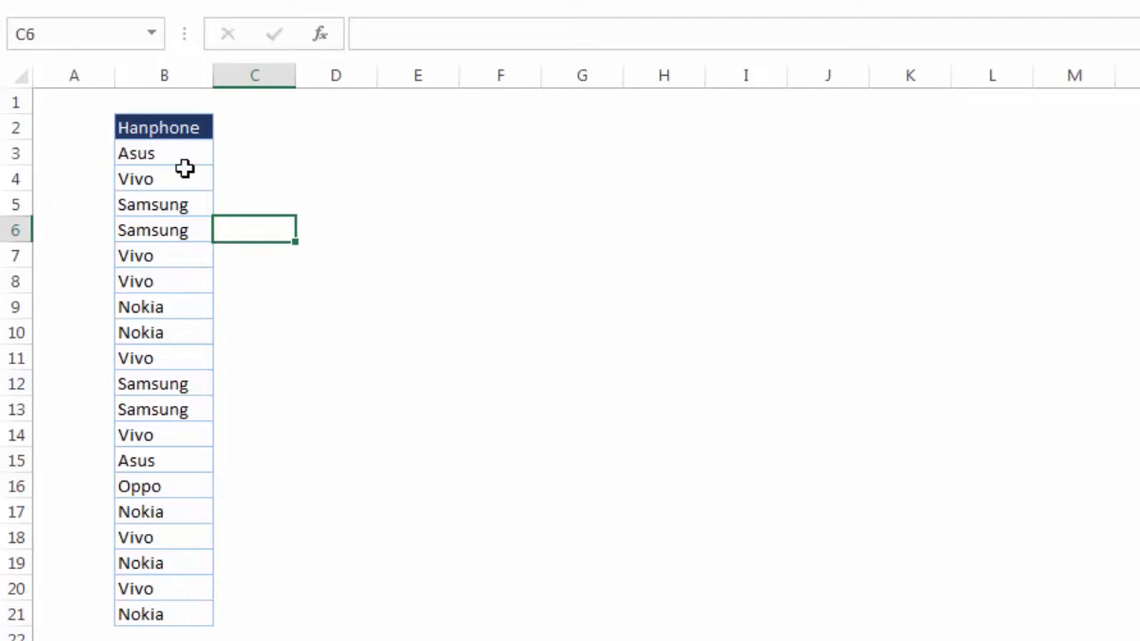
click(160, 151)
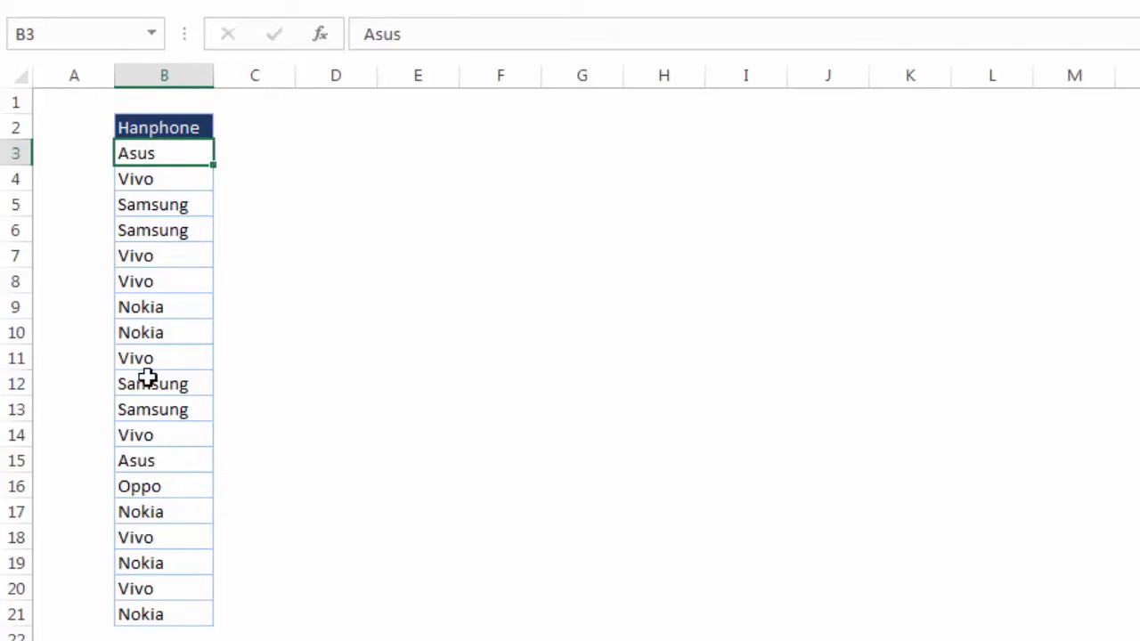
click(148, 379)
click(155, 458)
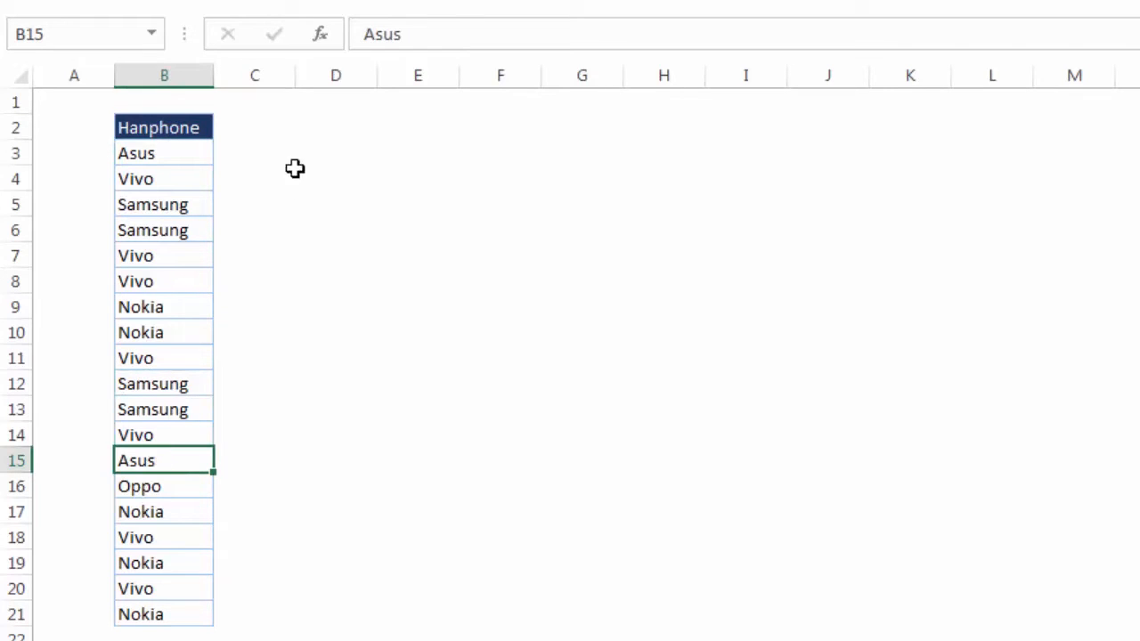
click(306, 134)
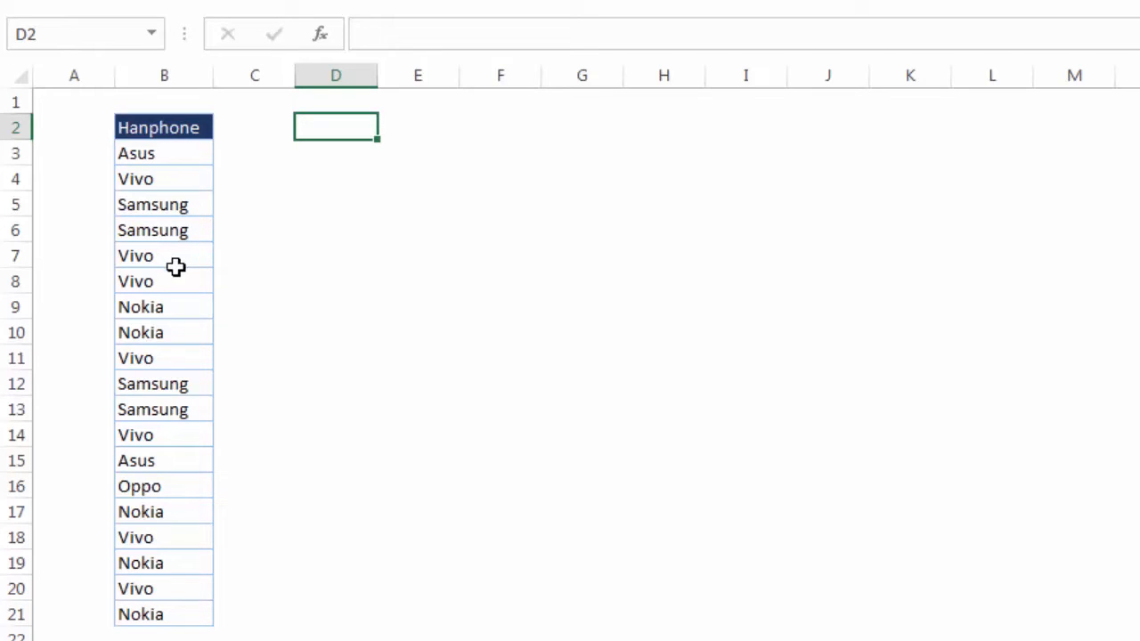
click(483, 252)
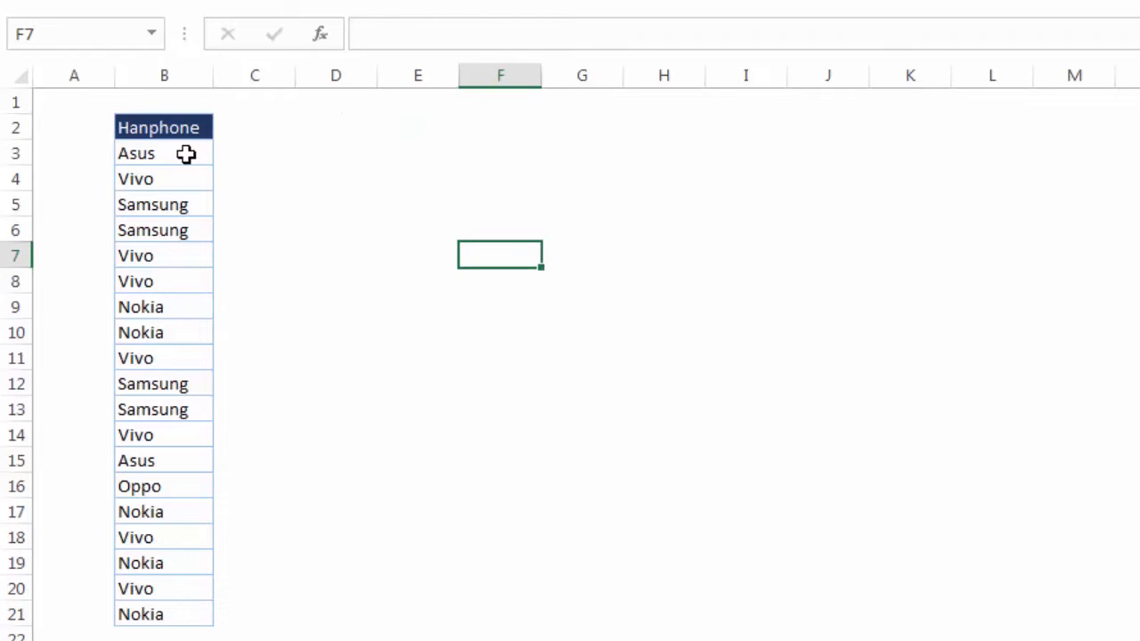
drag(187, 155, 203, 611)
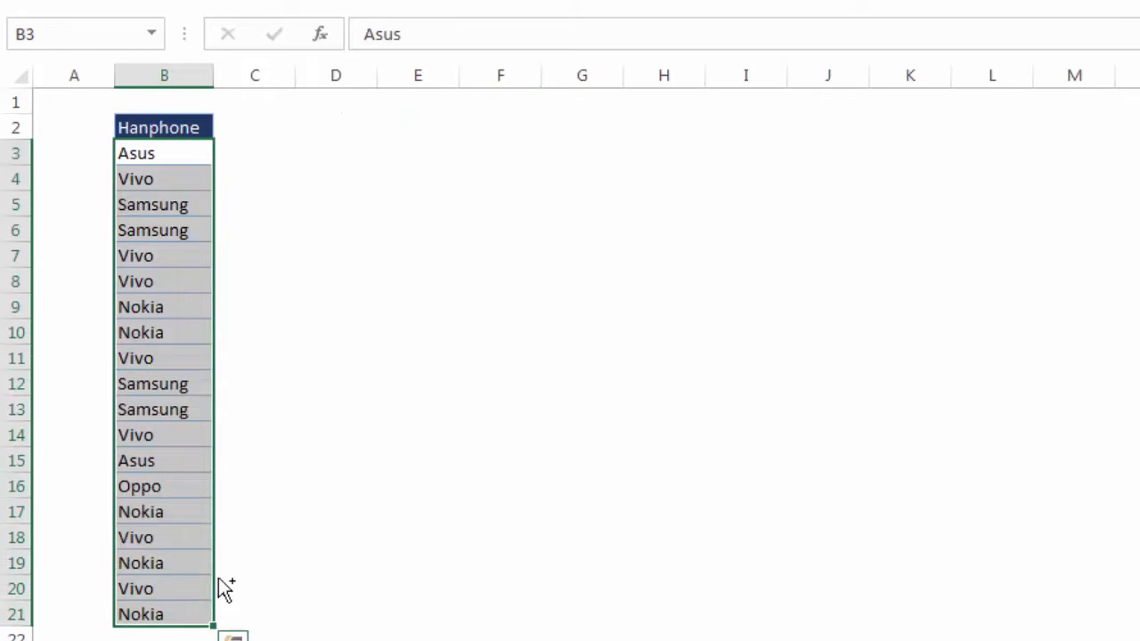
key(ctrl+c)
click(362, 154)
Step: Enter the header "Referensi" in cell D2, clearing the pending copy selection
click(363, 125)
key(Escape)
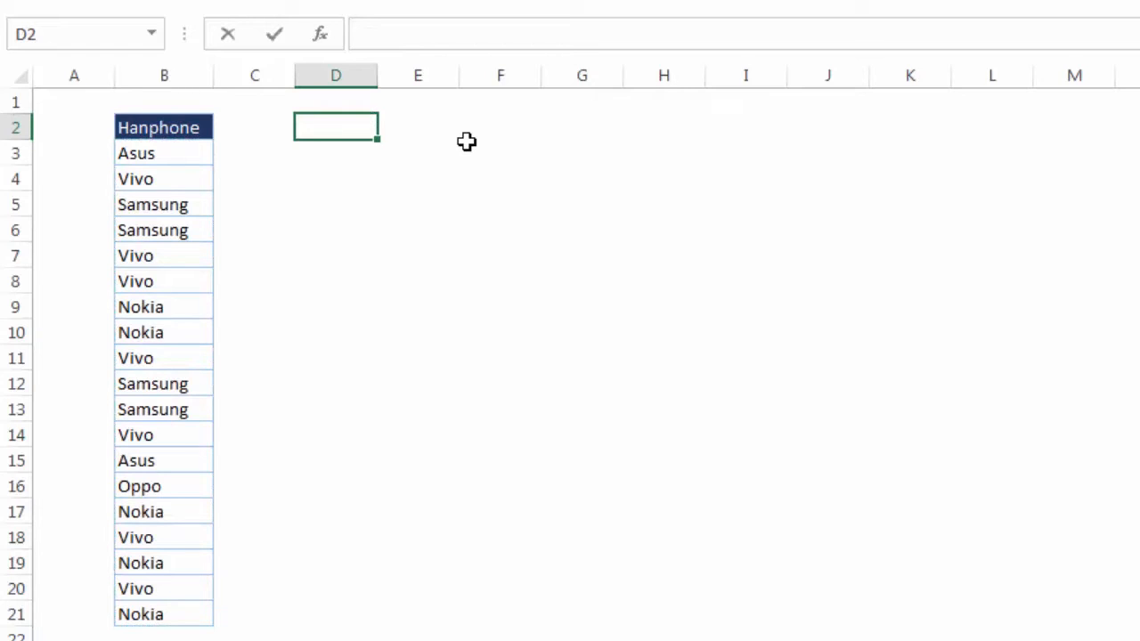
text(Referensi)
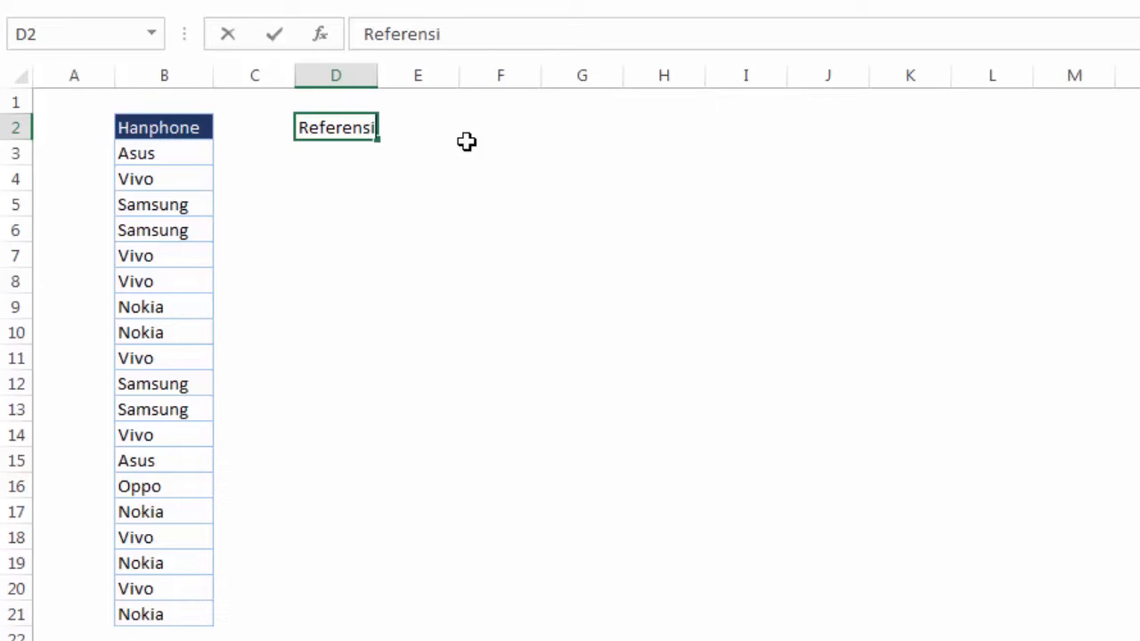
key(Return)
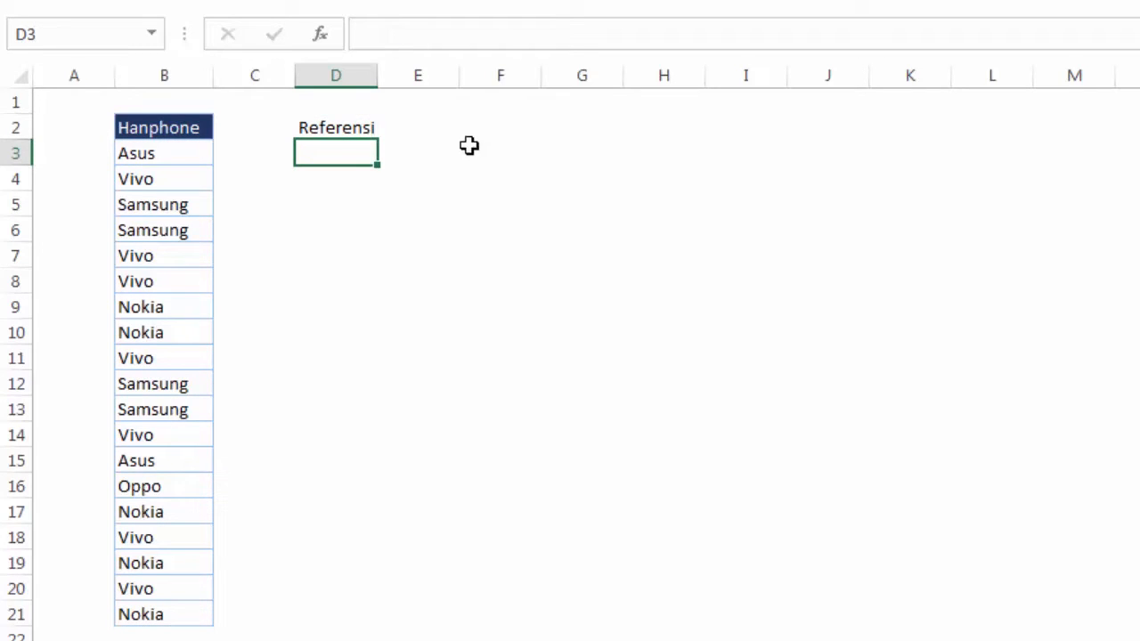
Step: Copy the phone brands in B3:B21 and paste them without their borders below the Referensi header, starting at D3
click(155, 155)
key(ctrl+shift+Down)
key(ctrl+c)
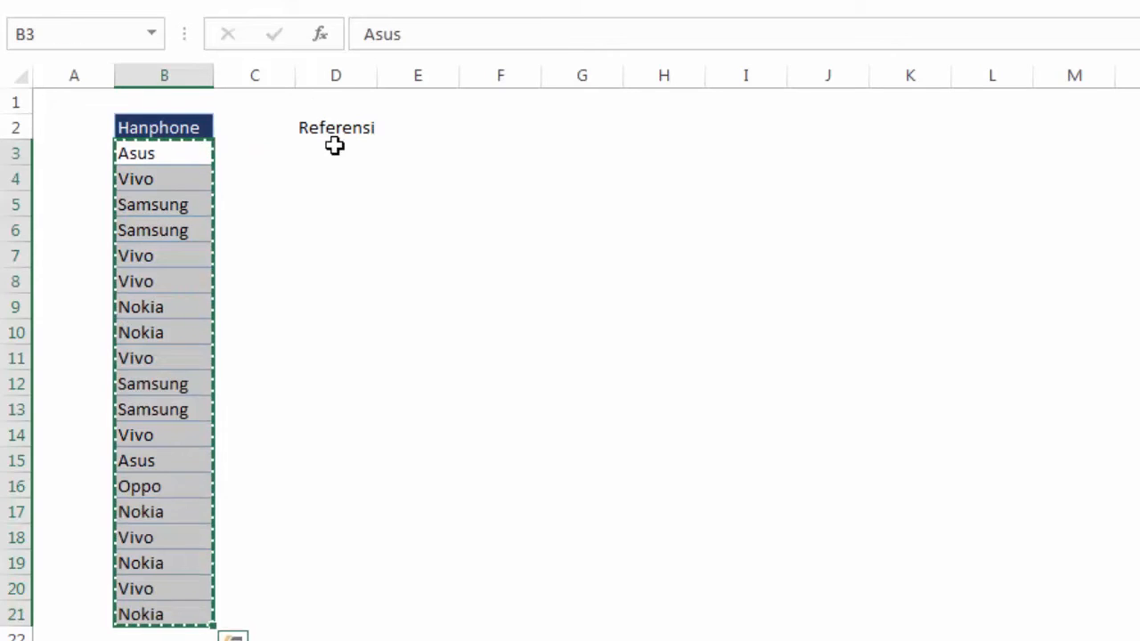
right_click(335, 146)
click(423, 258)
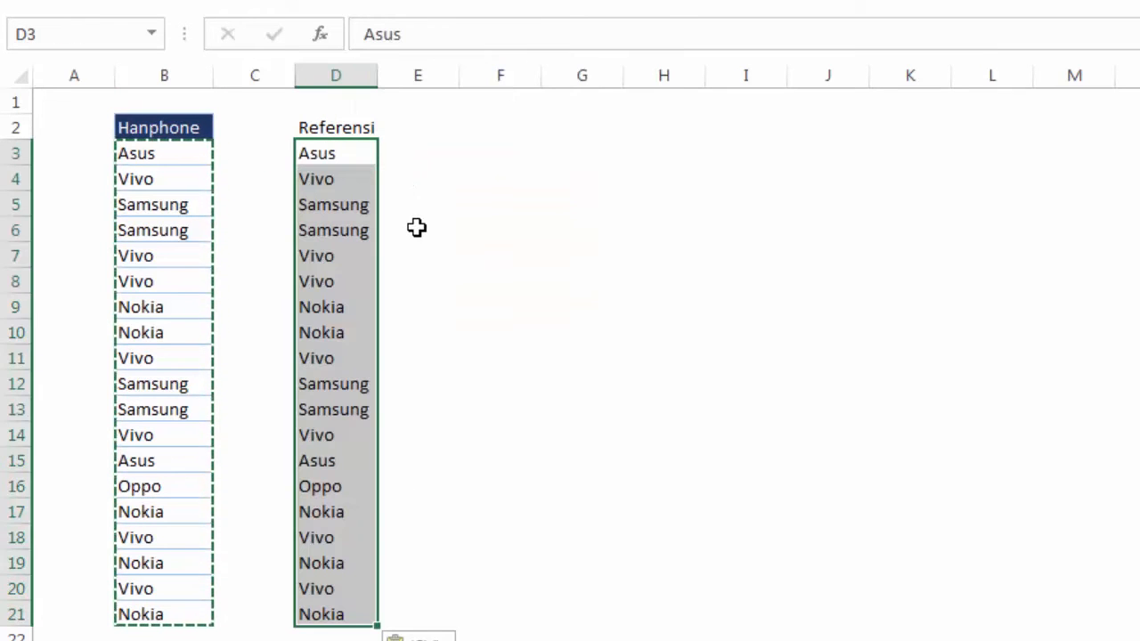
Step: Remove the duplicate values from the pasted brand list in D3:D21, using column D as the comparison column
key(alt+a)
key(m)
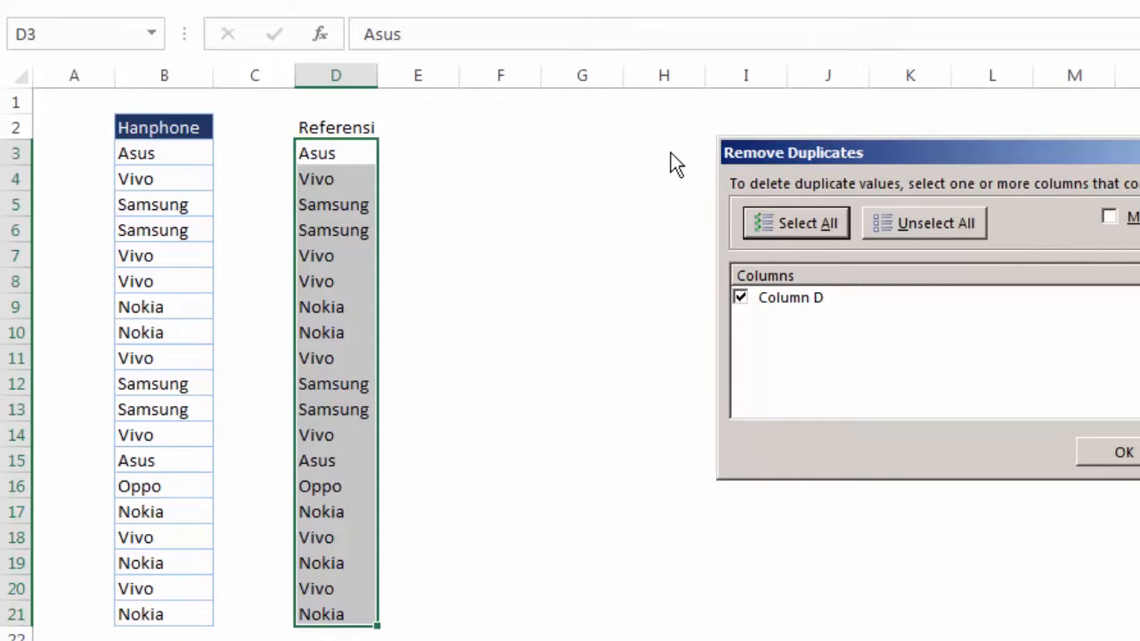
drag(719, 153, 496, 151)
click(845, 456)
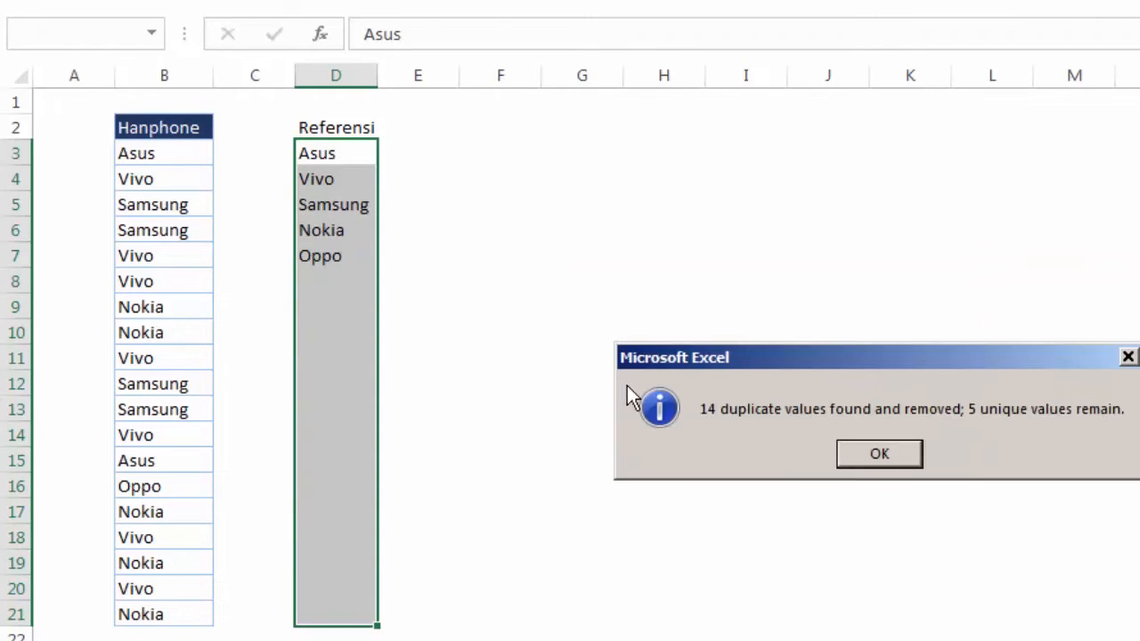
click(879, 455)
click(578, 306)
click(348, 169)
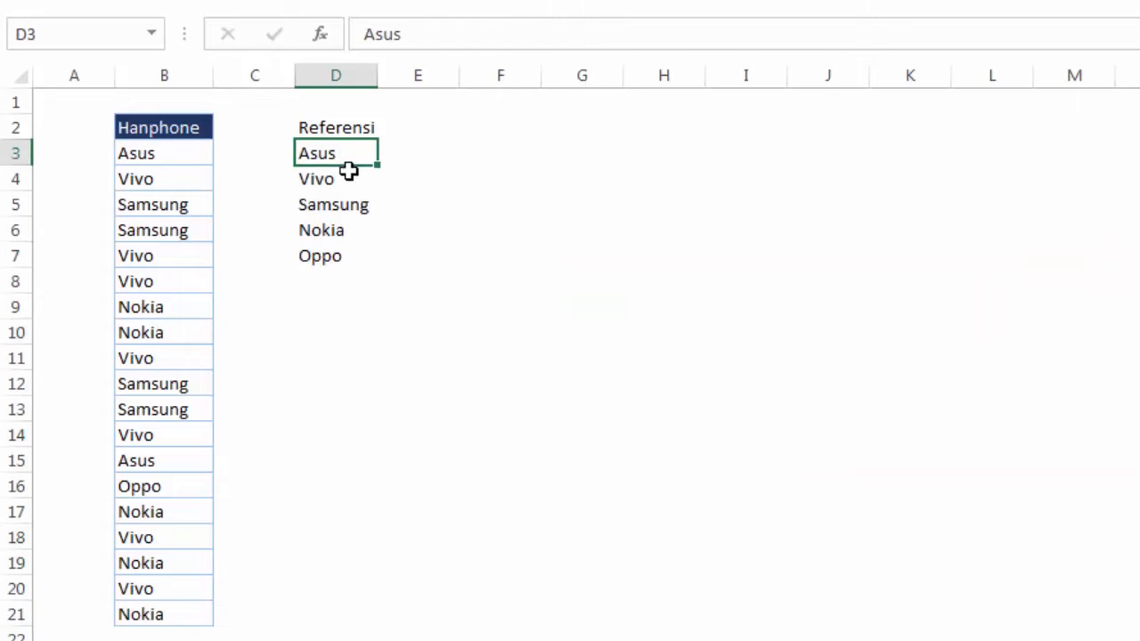
click(467, 278)
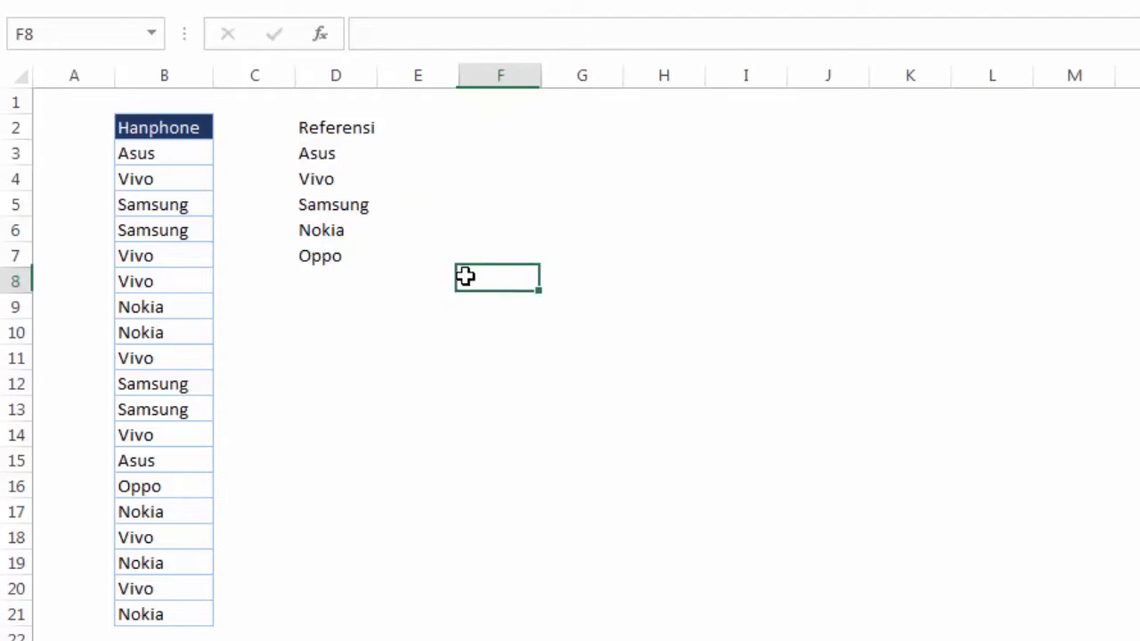
Step: Enter the header "COUNTIF" in cell E2, beside the Referensi header
click(323, 132)
click(433, 131)
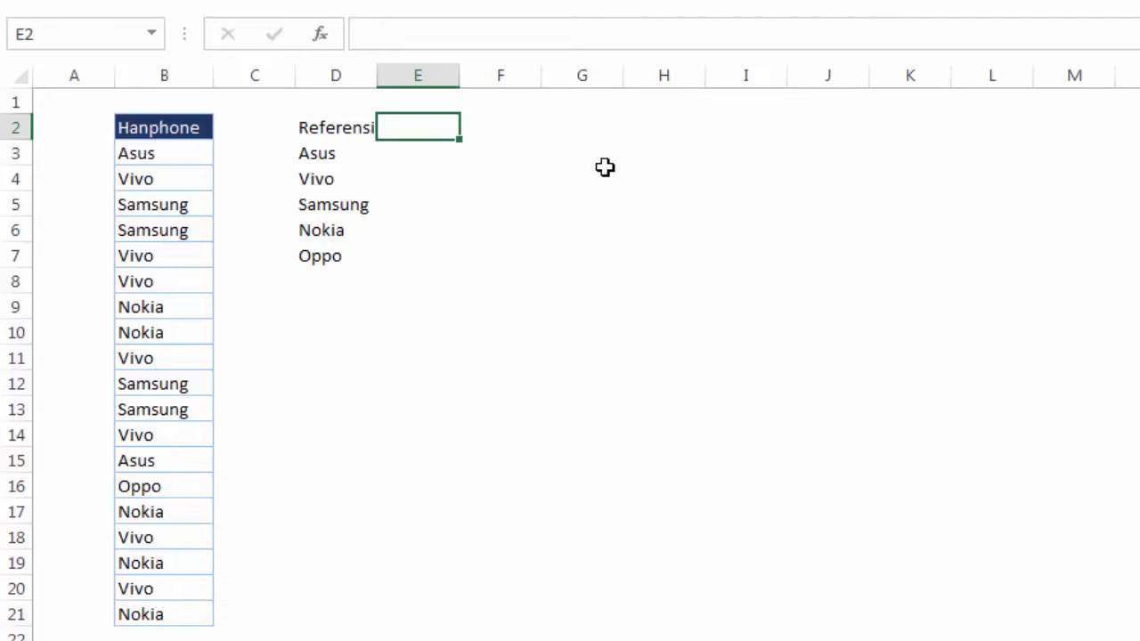
text(COUNTIF)
key(Return)
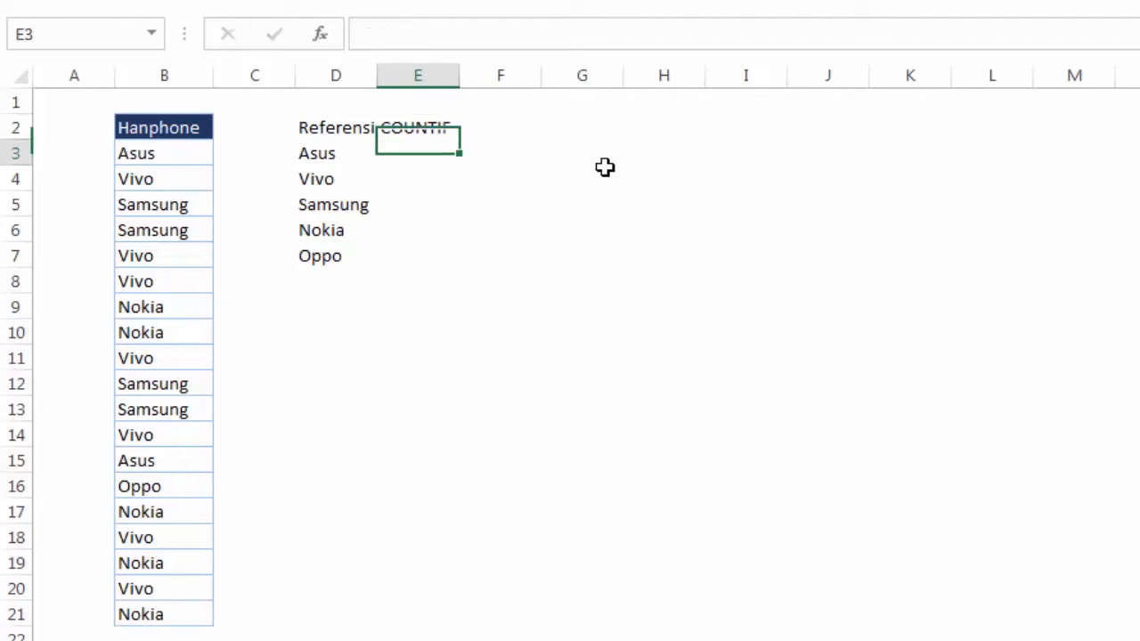
Step: Widen column D slightly to separate the Referensi header from the COUNTIF header
key(Up)
key(Left)
key(Right)
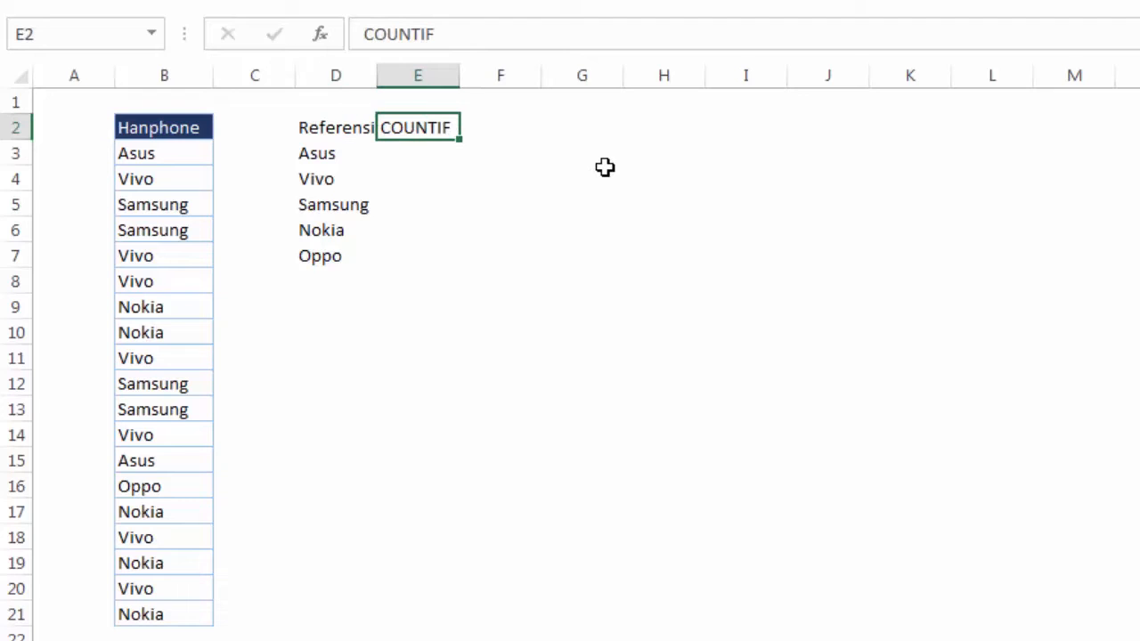
drag(377, 74, 392, 74)
click(440, 183)
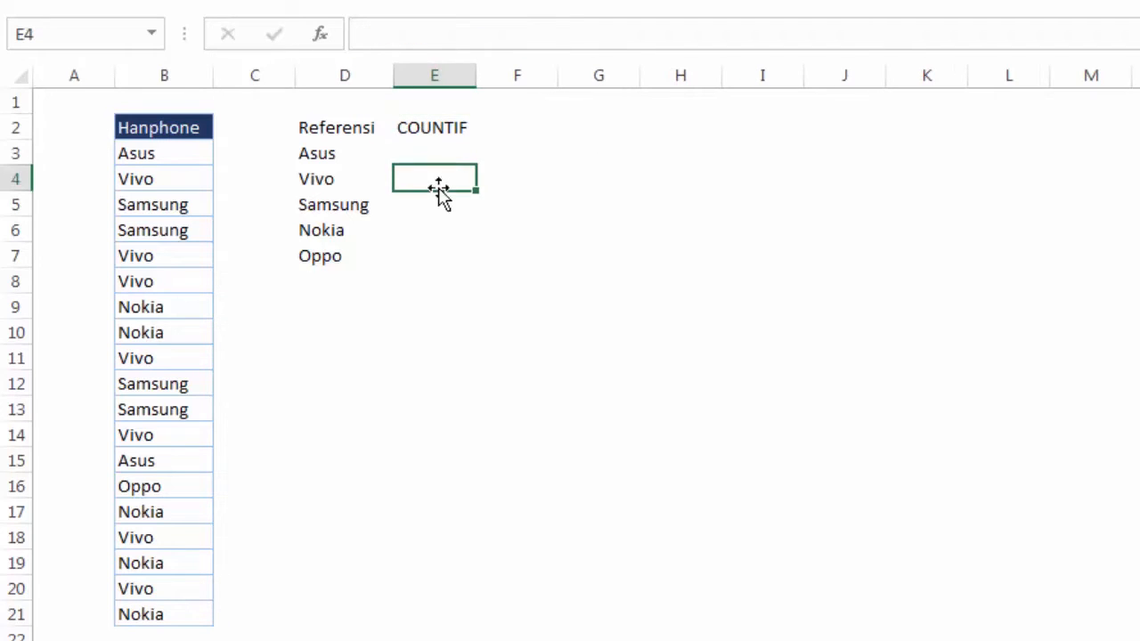
click(443, 155)
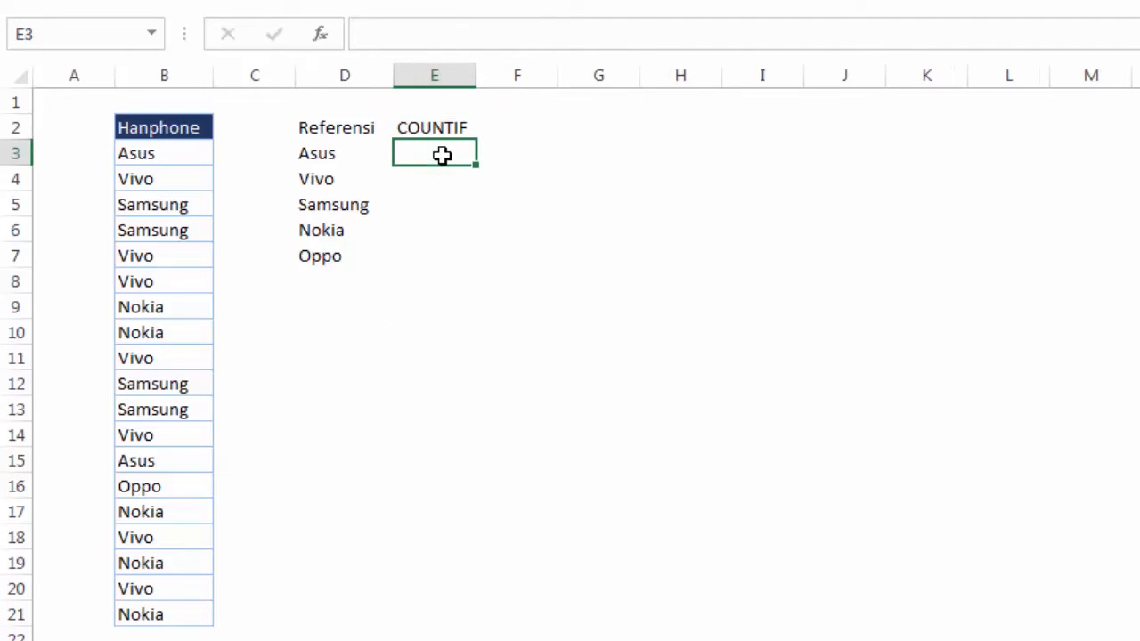
click(309, 155)
click(321, 181)
click(322, 204)
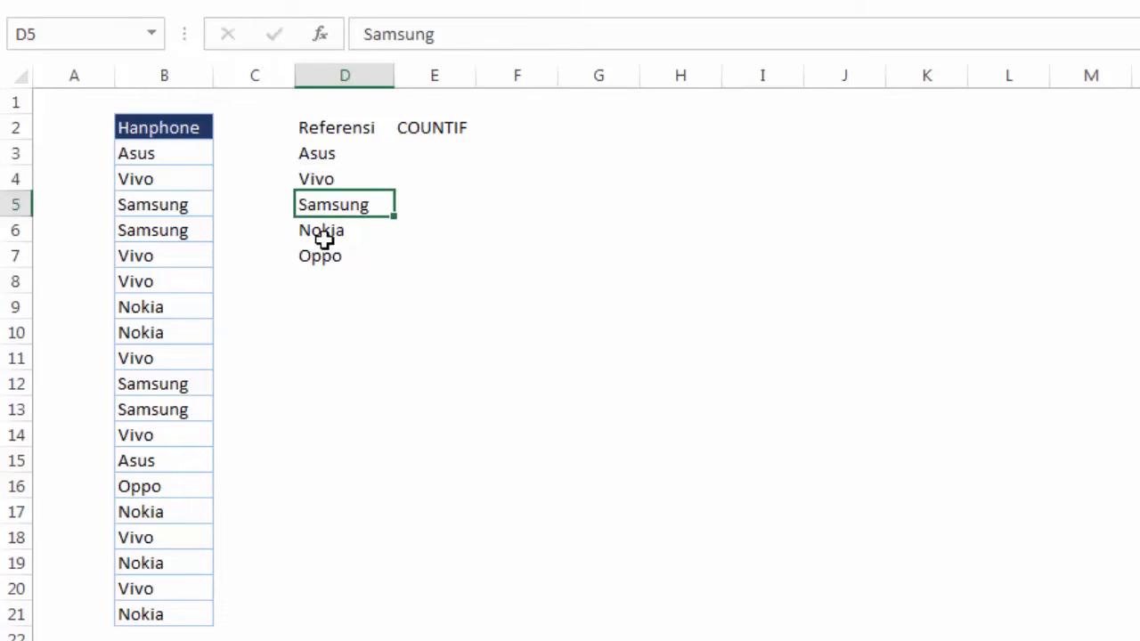
click(326, 233)
click(326, 255)
Step: Enter the formula =COUNTIF($B$3:$B$21;D3) in E3 to count how often the Asus reference occurs in the brand list
click(443, 155)
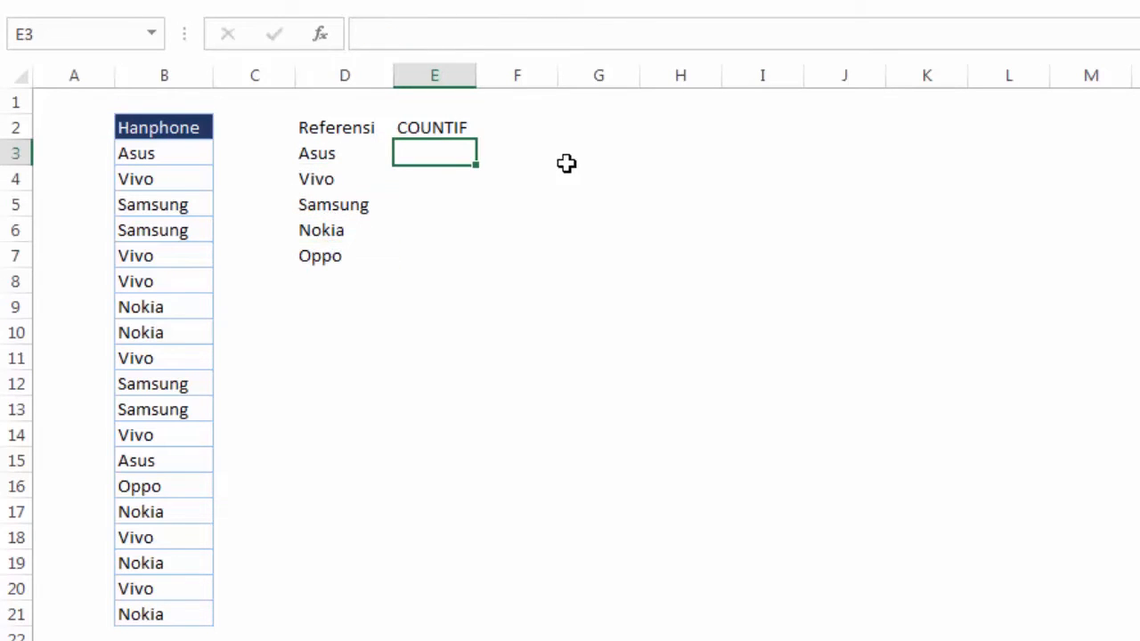
text(=coun)
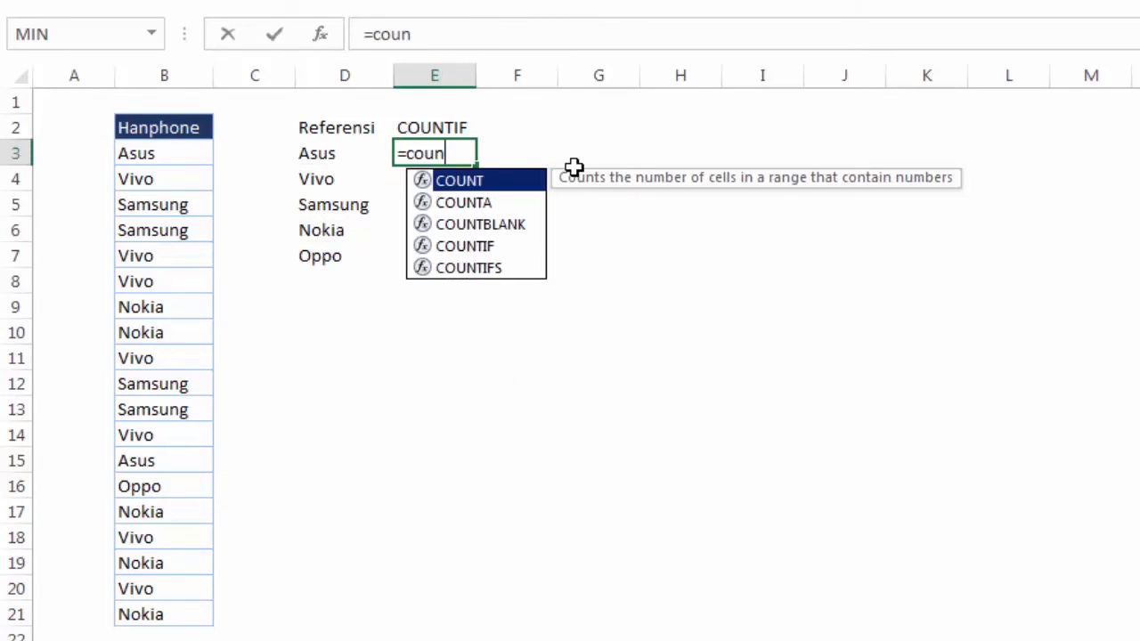
key(Down)
key(Down)
key(Down)
key(Tab)
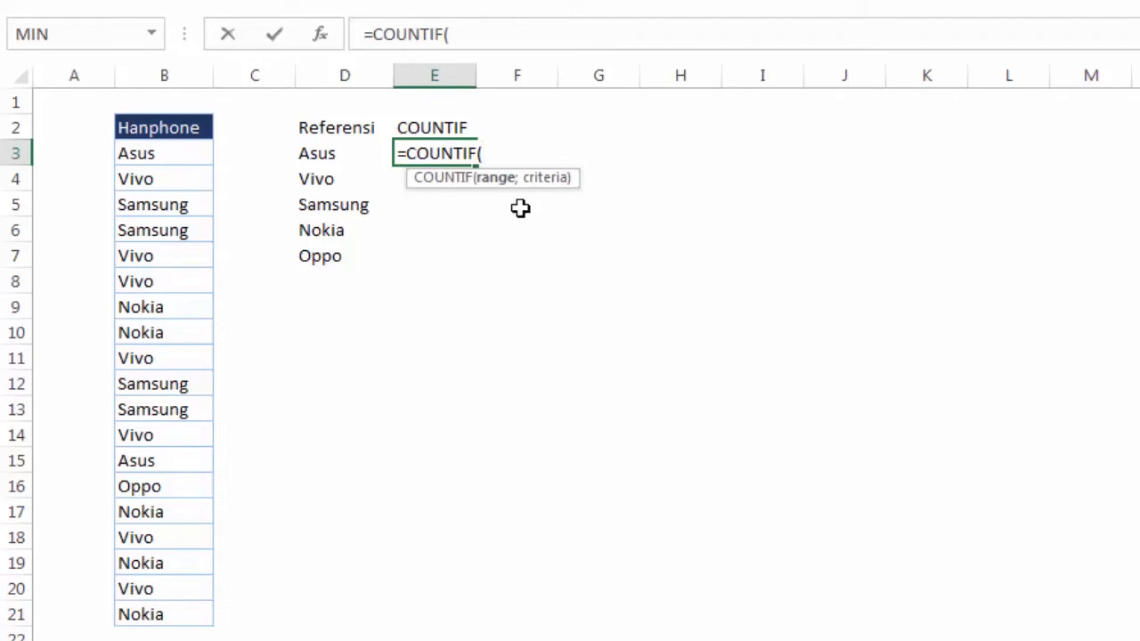
click(191, 158)
key(ctrl+shift+Down)
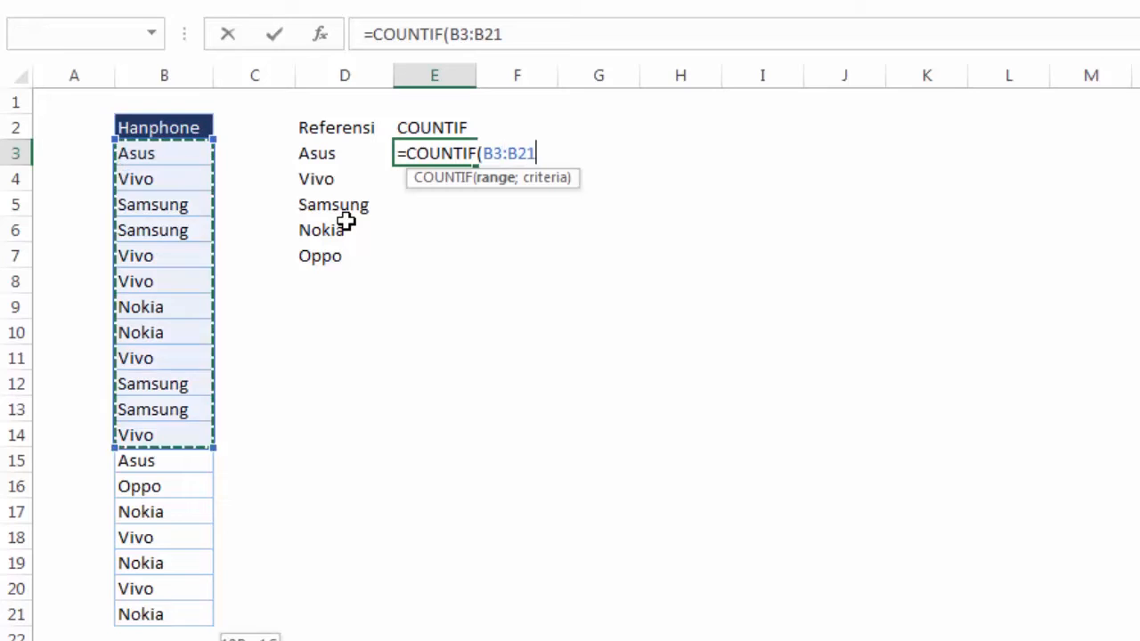
key(F4)
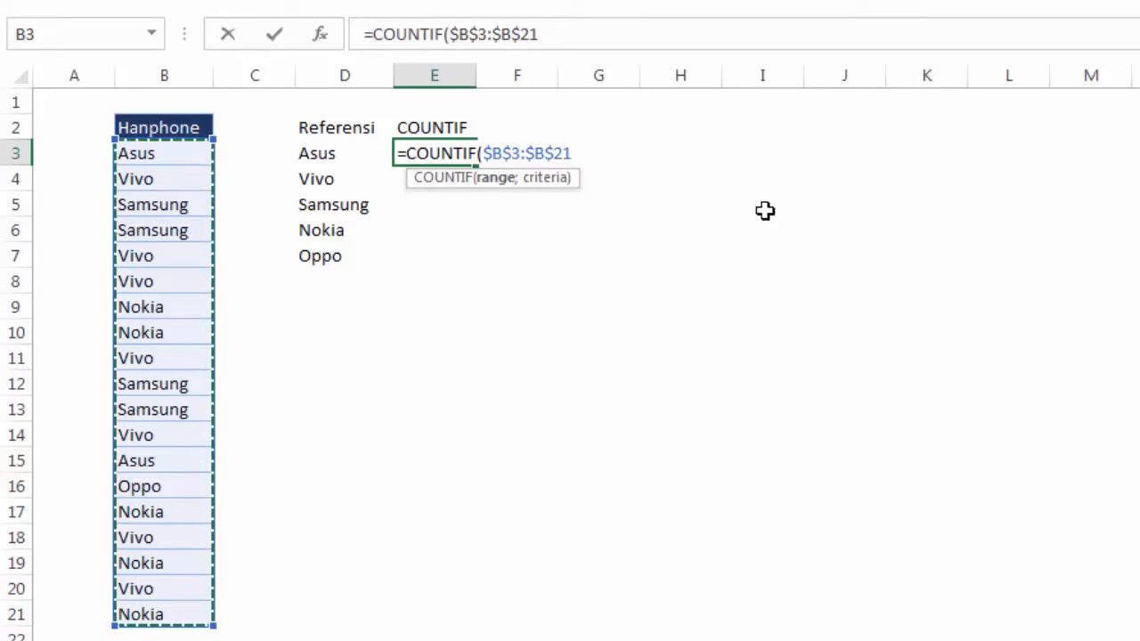
text(;)
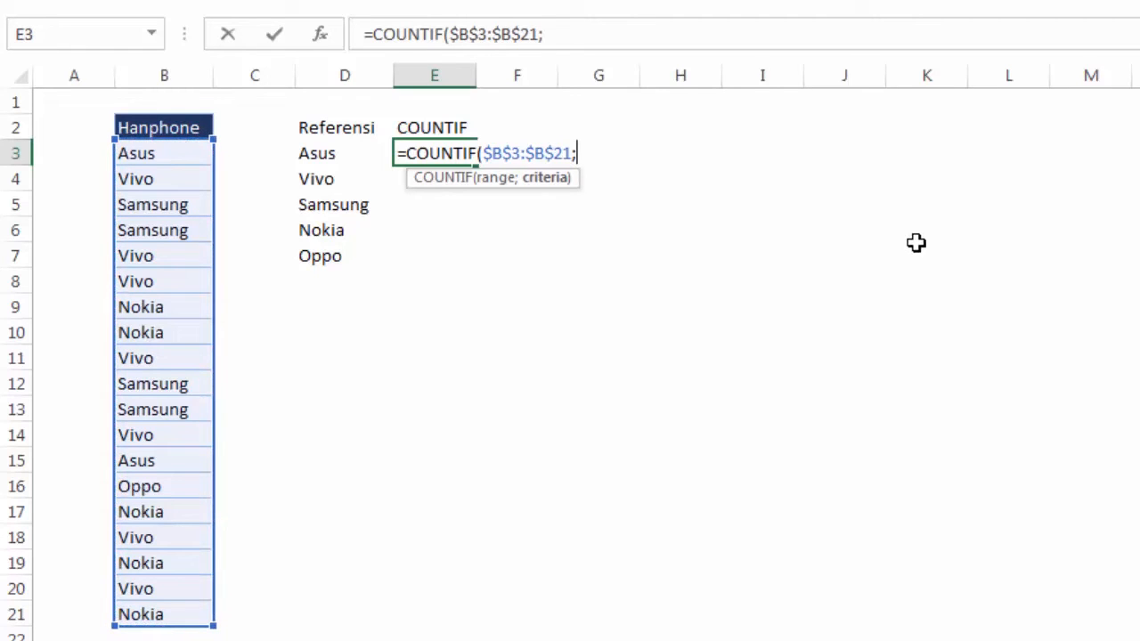
click(339, 154)
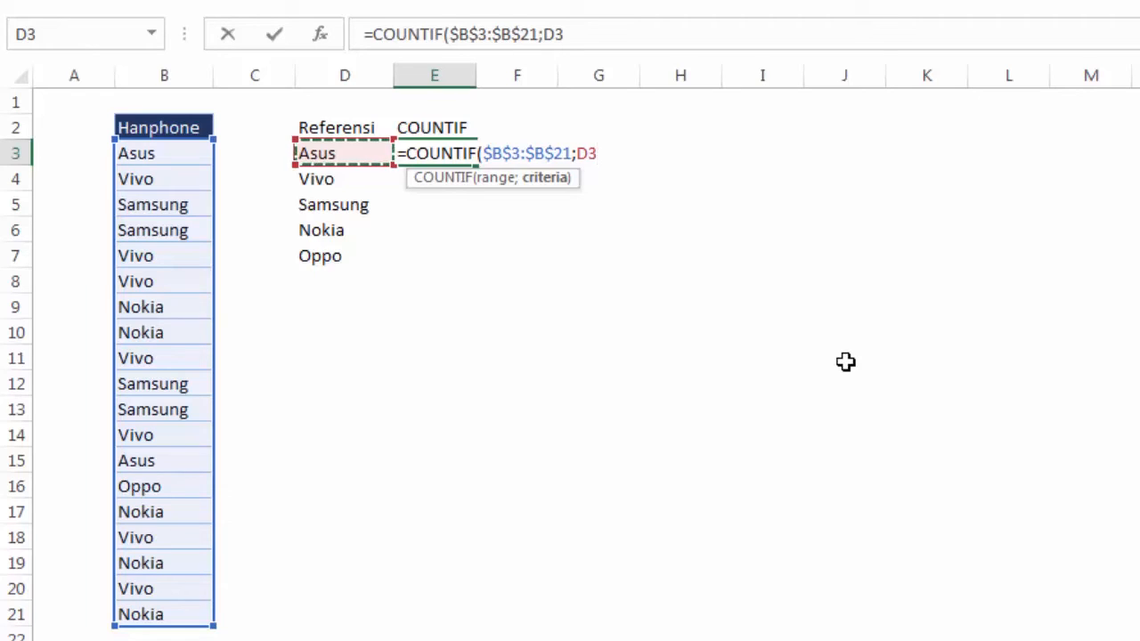
key(Return)
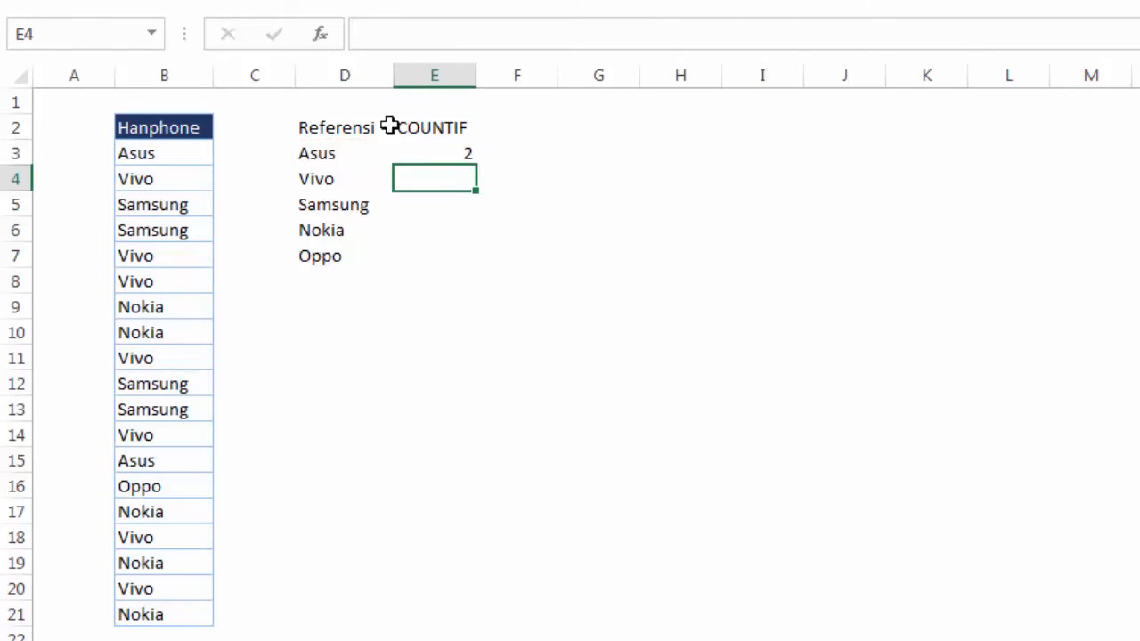
Step: Fill the COUNTIF formula from E3 down through E7 for the remaining reference brands
click(460, 149)
drag(473, 166, 481, 267)
click(590, 272)
Step: Examine the COUNTIF formulas and results in column E against the matching reference brands in column D
click(456, 178)
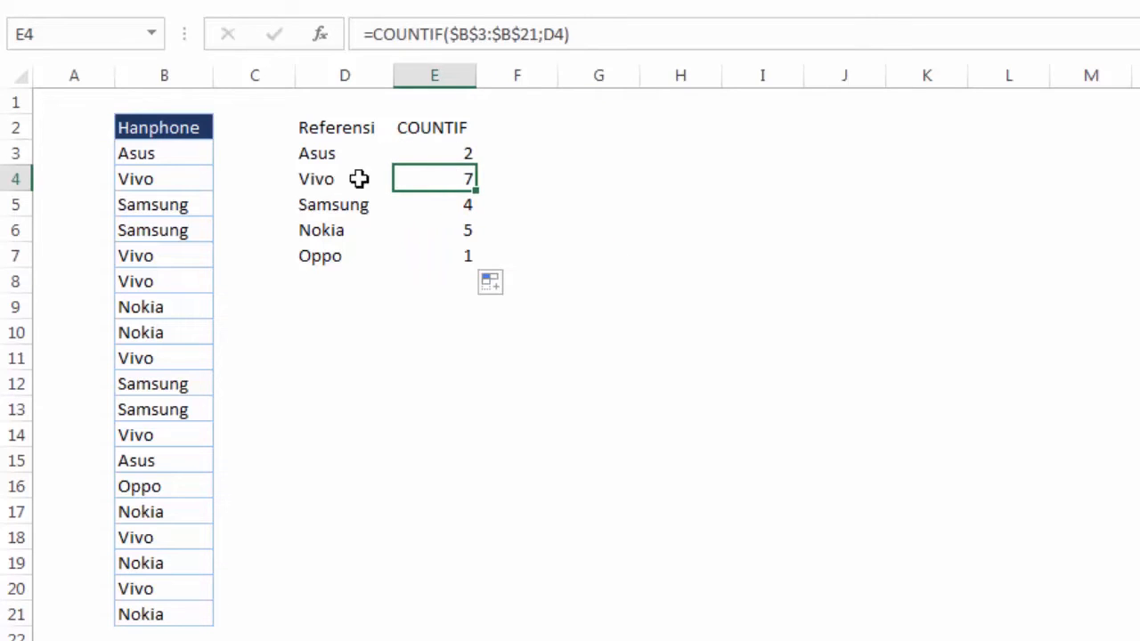
click(318, 178)
click(454, 189)
click(377, 203)
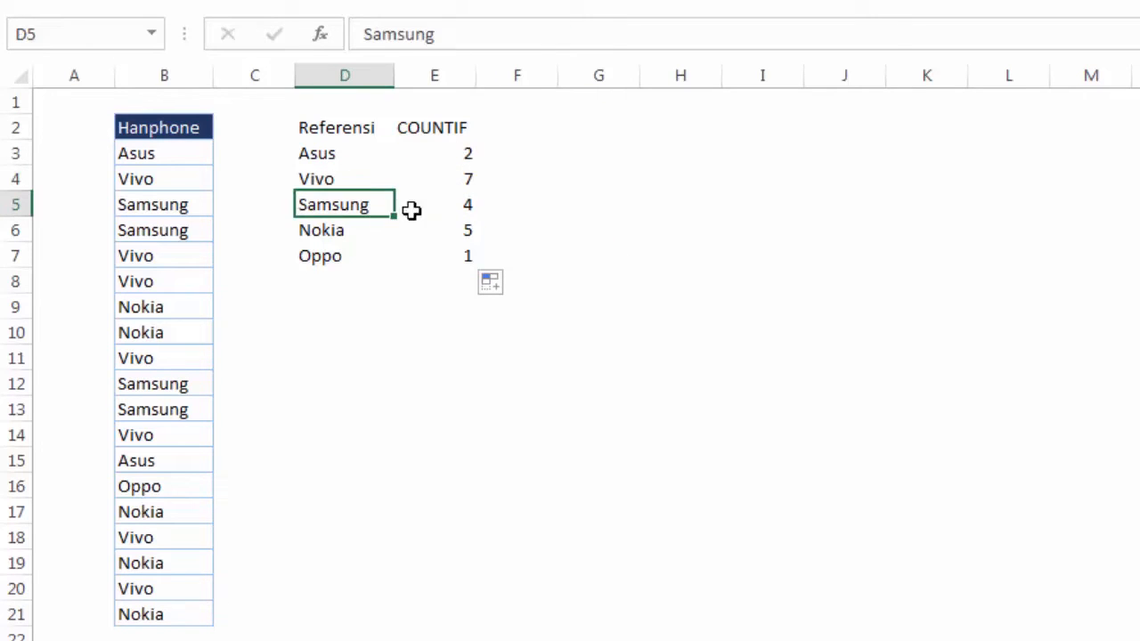
click(466, 204)
click(313, 236)
click(459, 230)
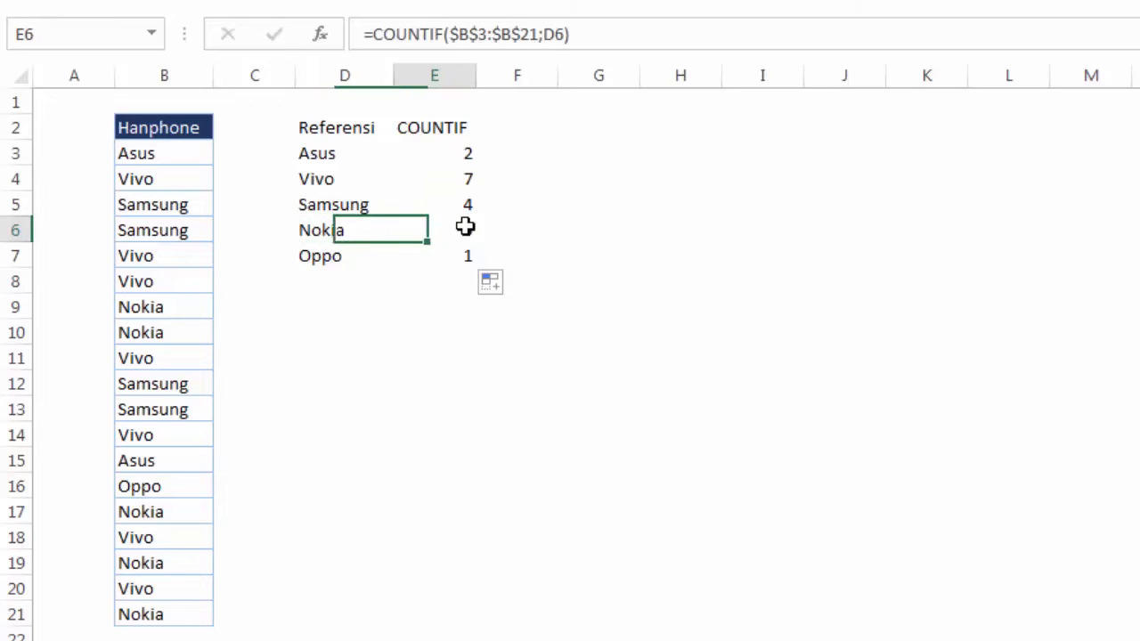
click(313, 256)
click(463, 260)
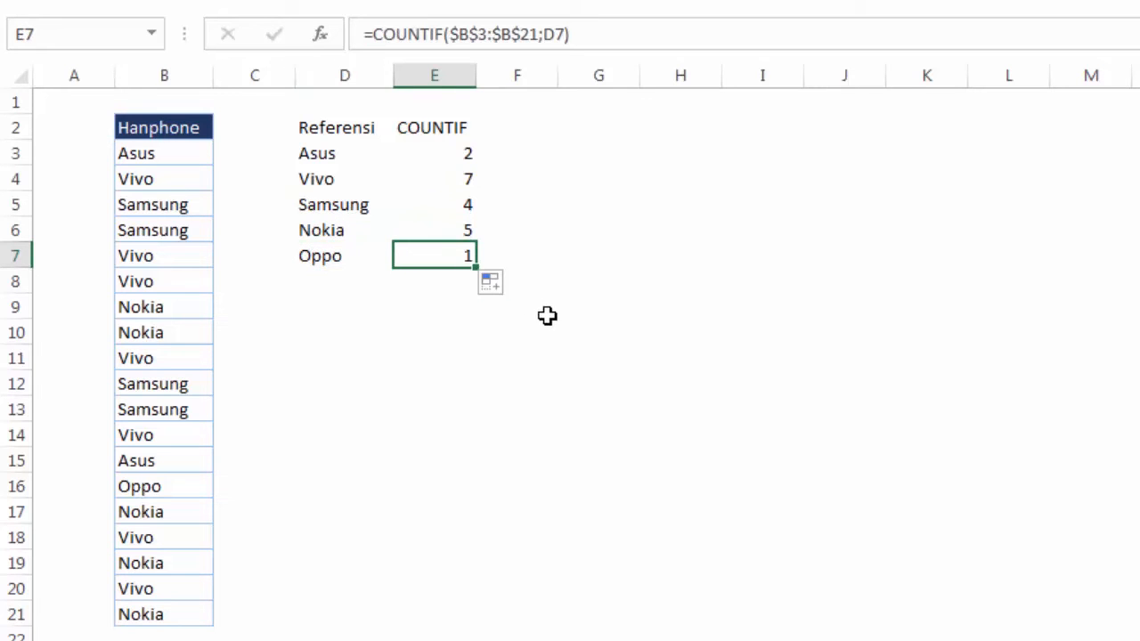
click(438, 163)
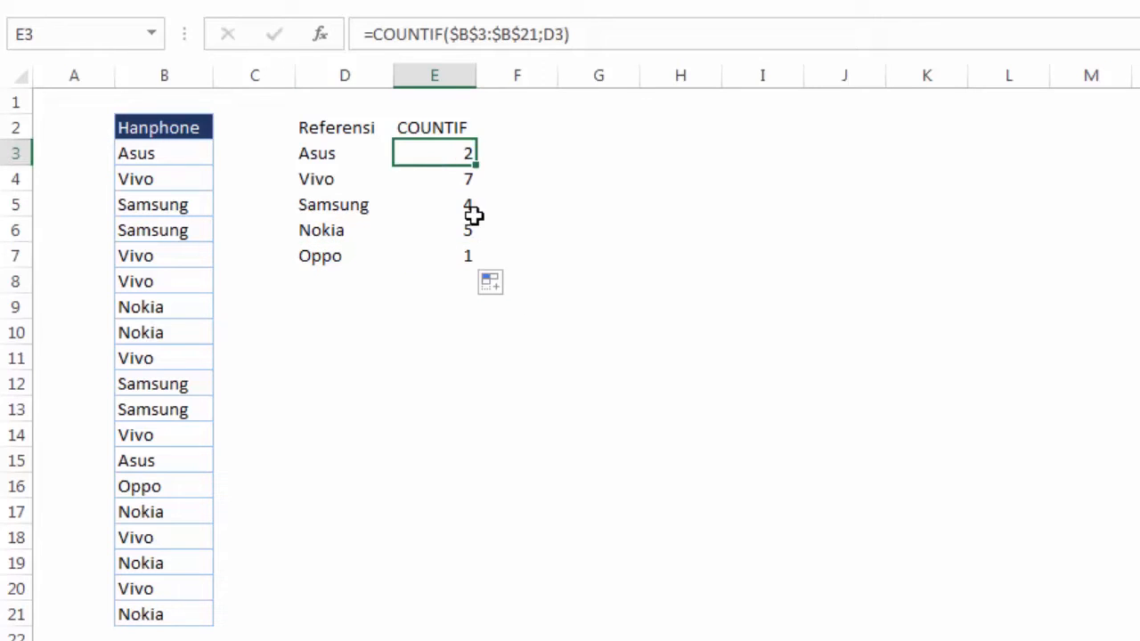
Step: Enter the header SUM+IF in F2, beside the COUNTIF header
click(538, 130)
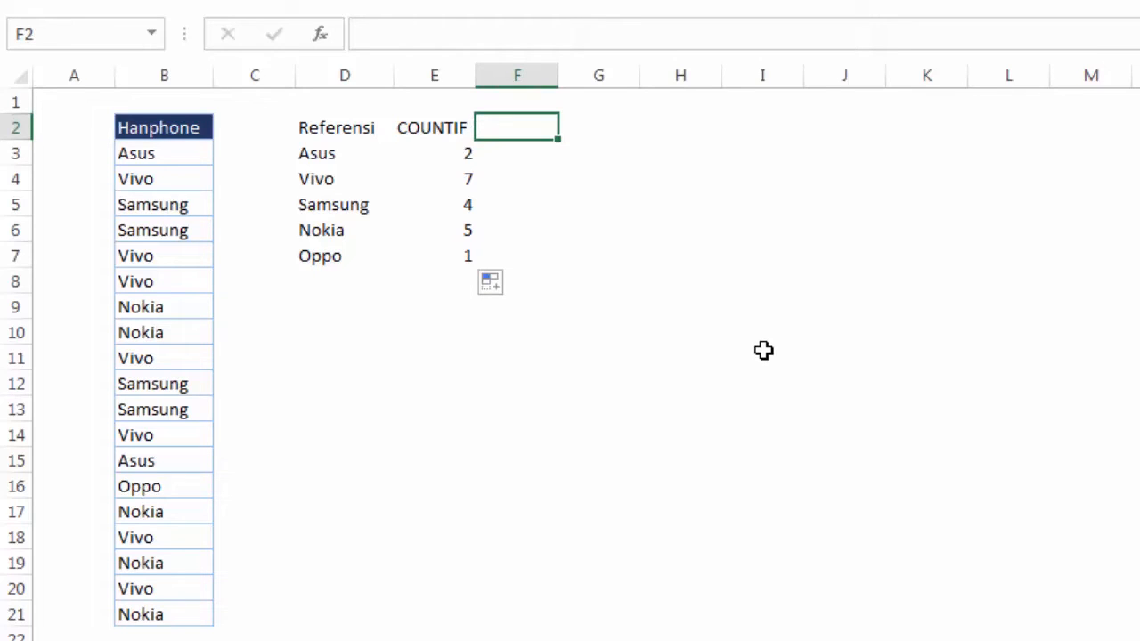
text(SUM+IF)
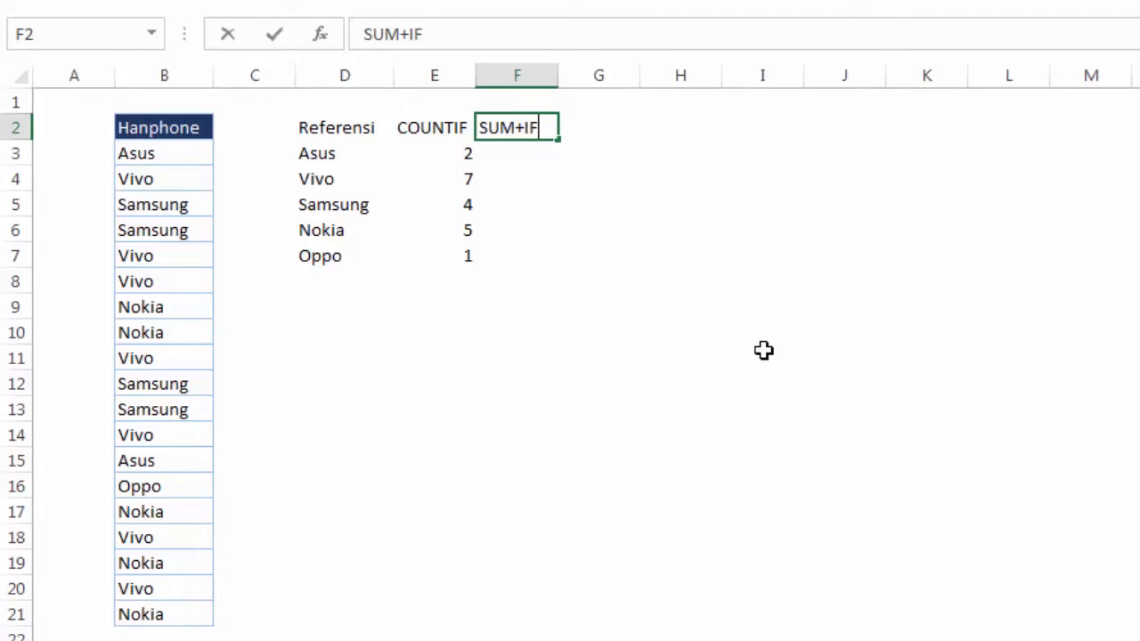
key(Return)
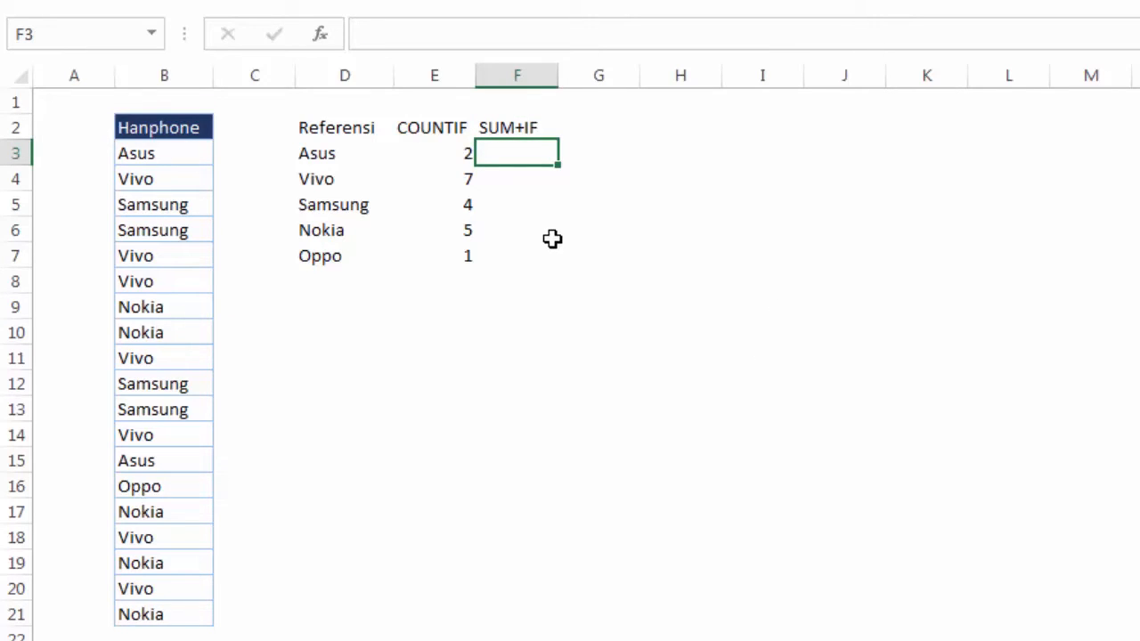
Step: Enter the formula =IF($B$3:$B$21=D3;1;0) in F3 to test the brand list against the Asus reference
click(450, 156)
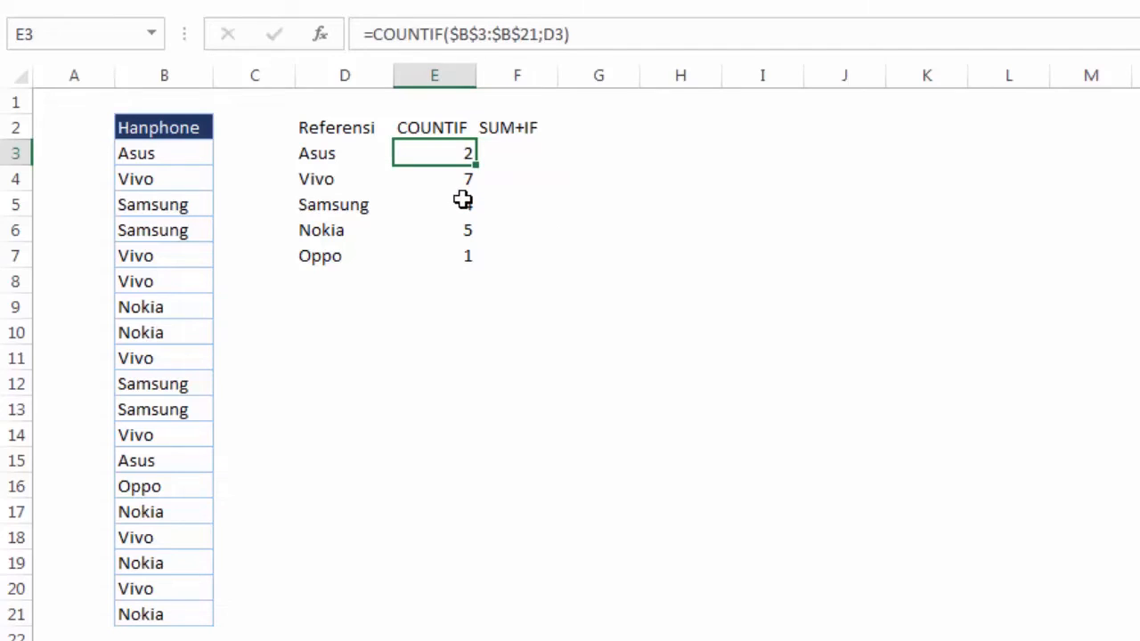
click(511, 151)
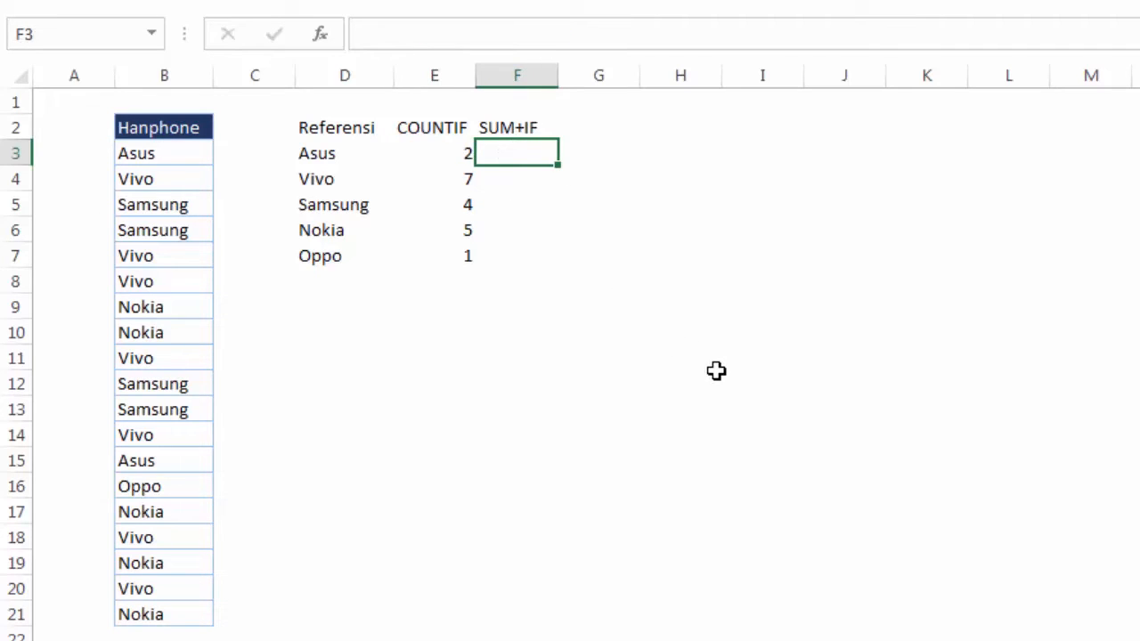
text(=IF()
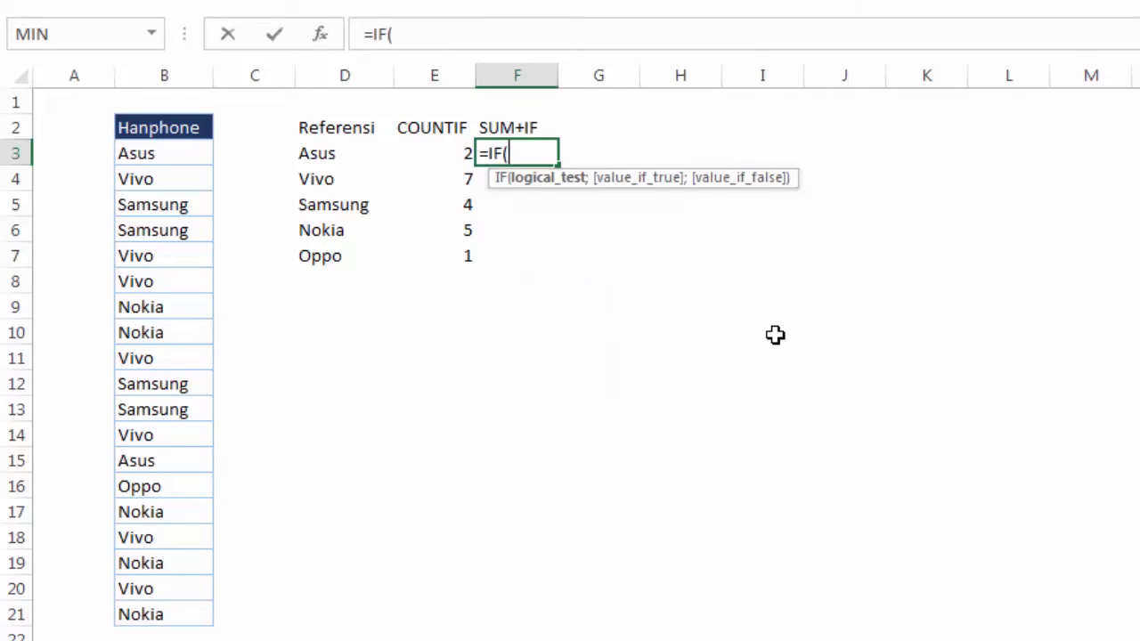
click(166, 154)
key(ctrl+shift+Down)
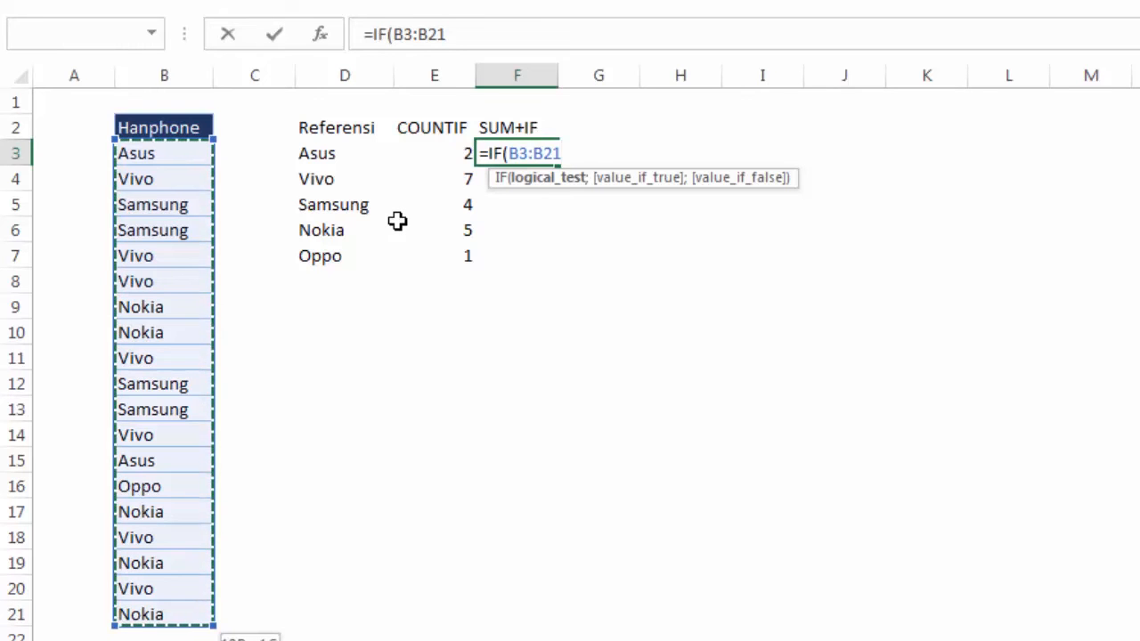
key(F4)
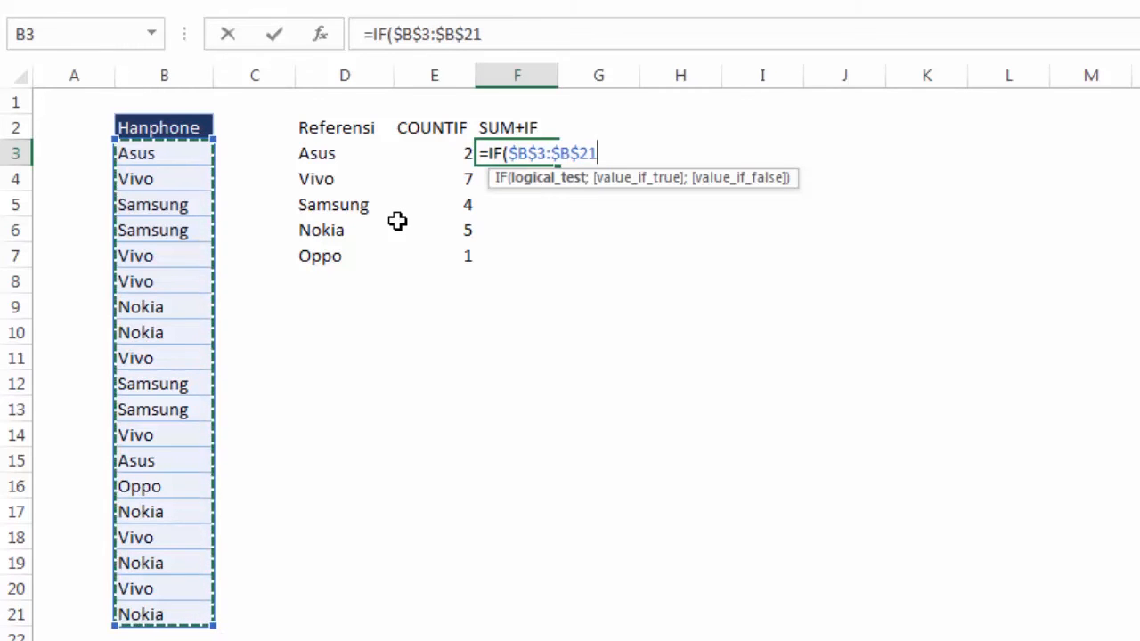
text(=)
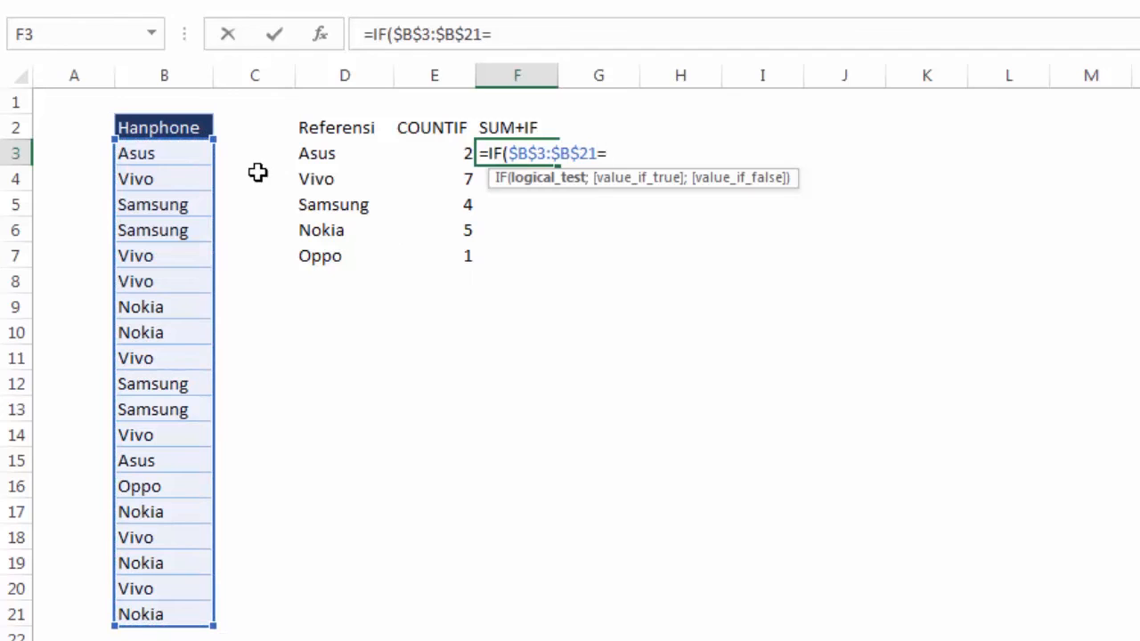
click(349, 154)
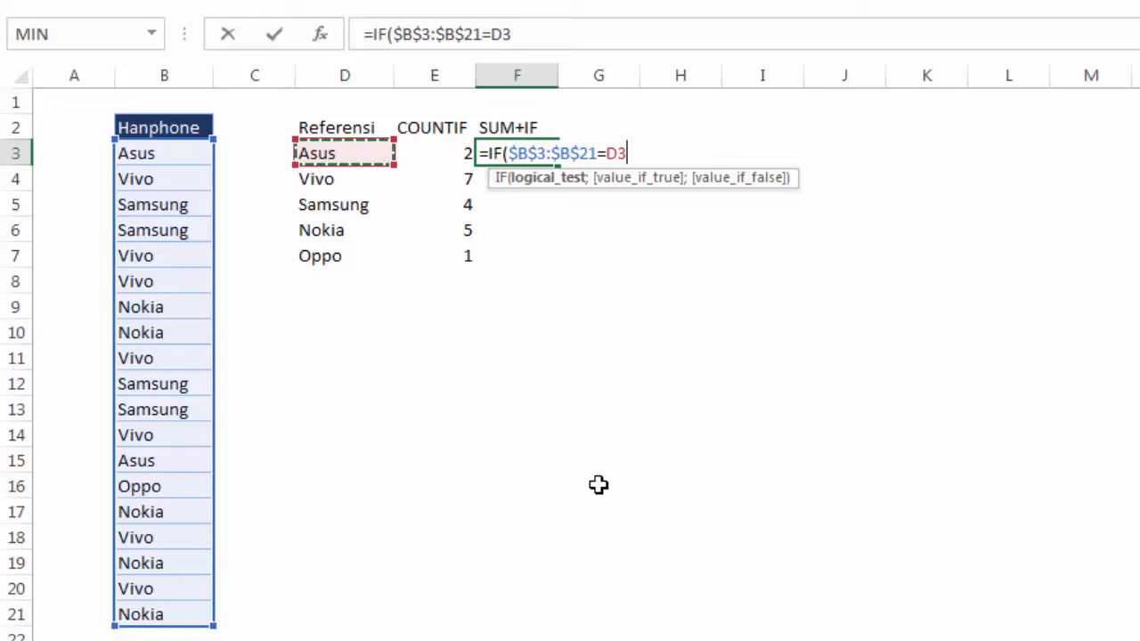
text(;1)
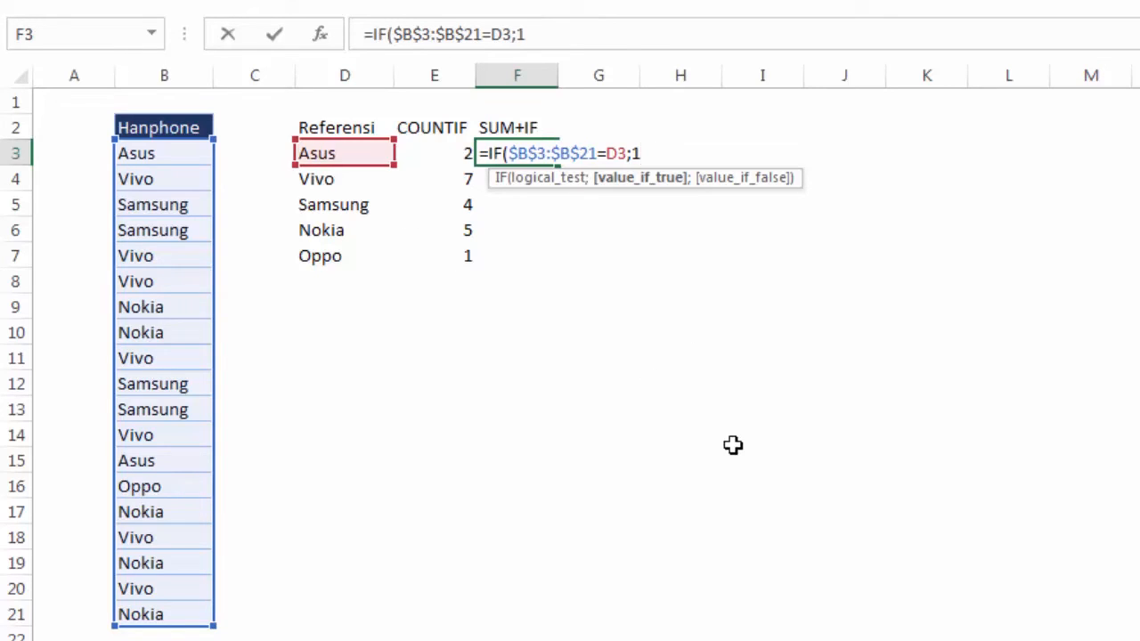
text(;0)
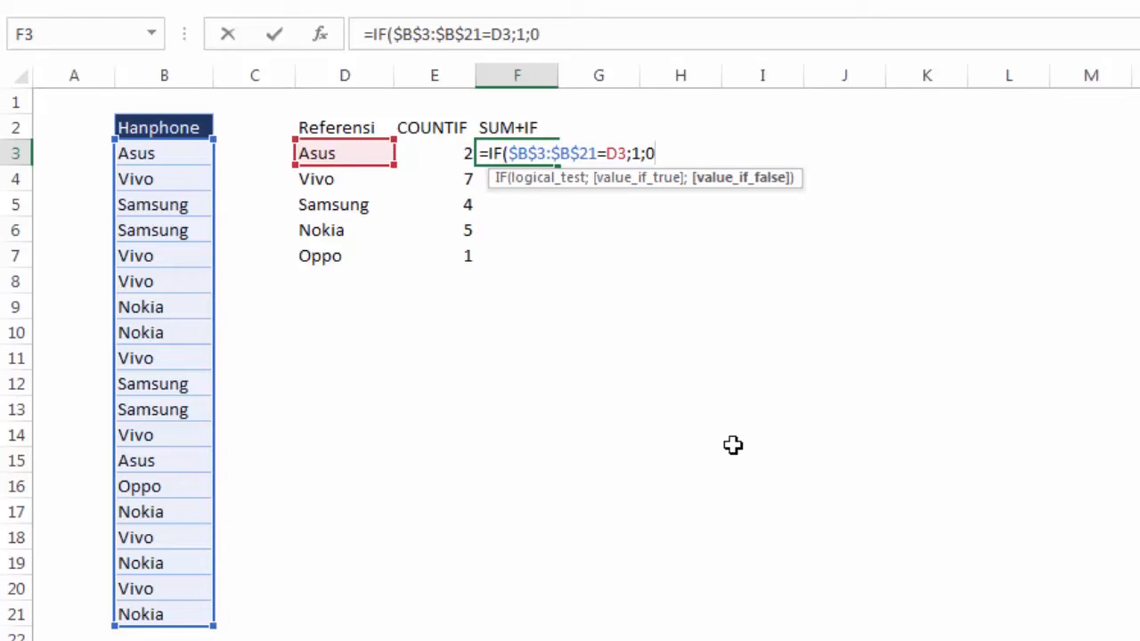
key(Return)
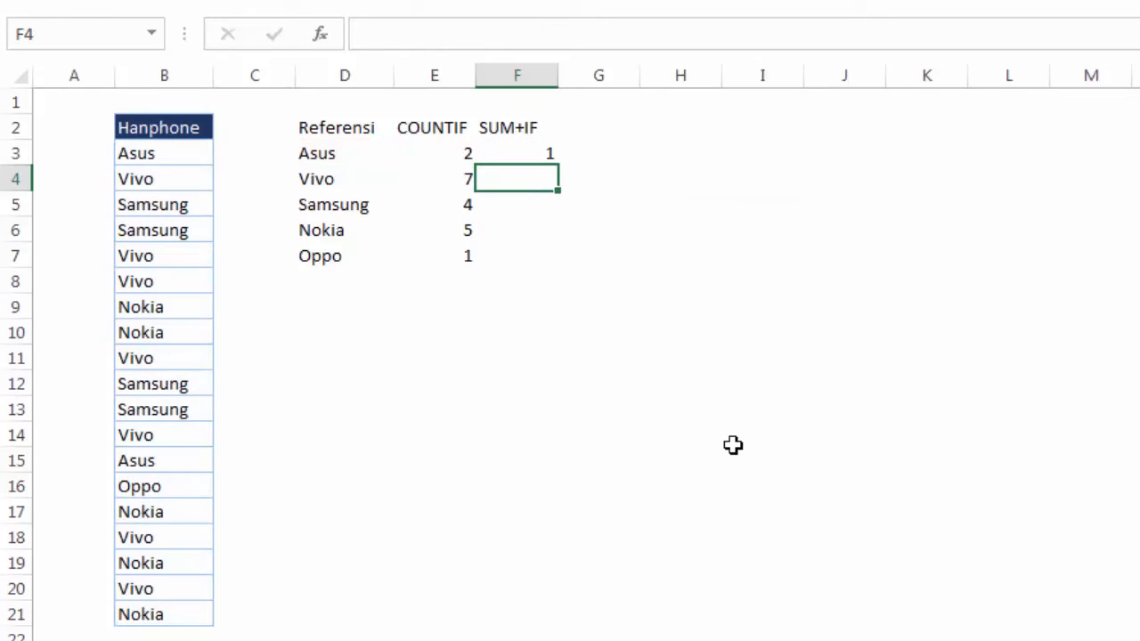
Step: Fill the IF formula from F3 down through F7 and inspect the cells referenced by the formula in the Oppo row
click(547, 145)
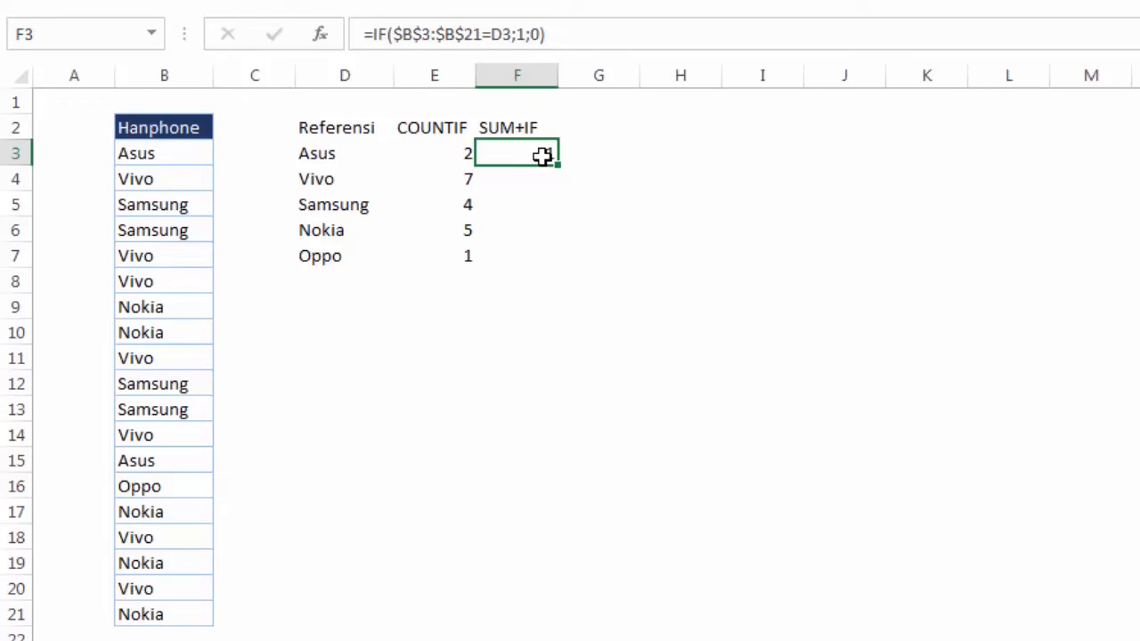
drag(559, 179, 544, 257)
click(543, 256)
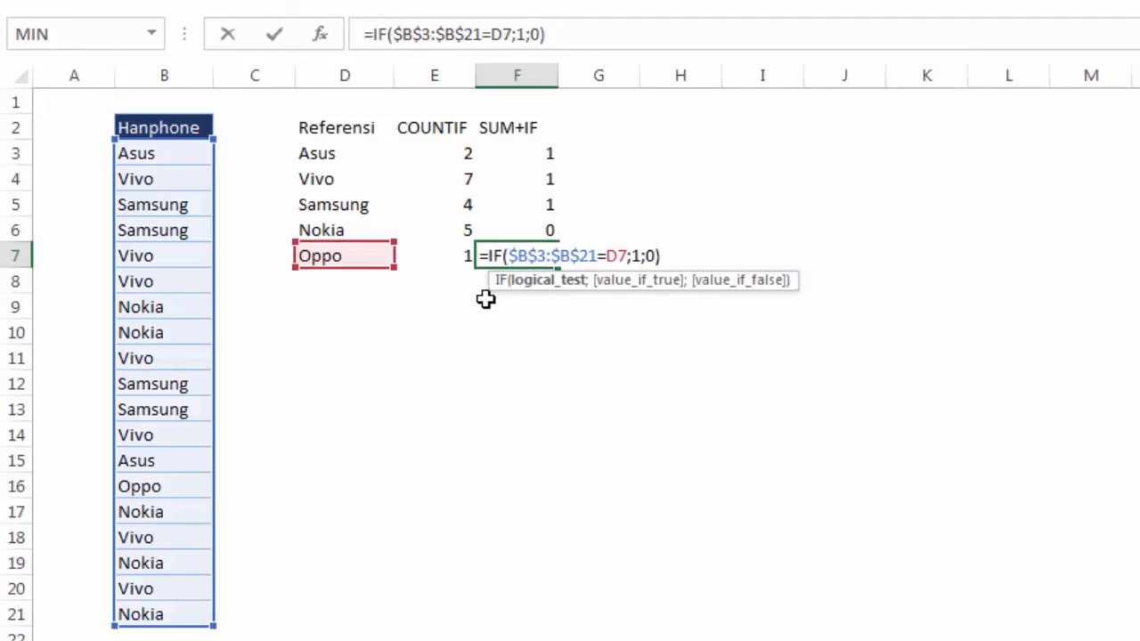
key(Return)
click(543, 258)
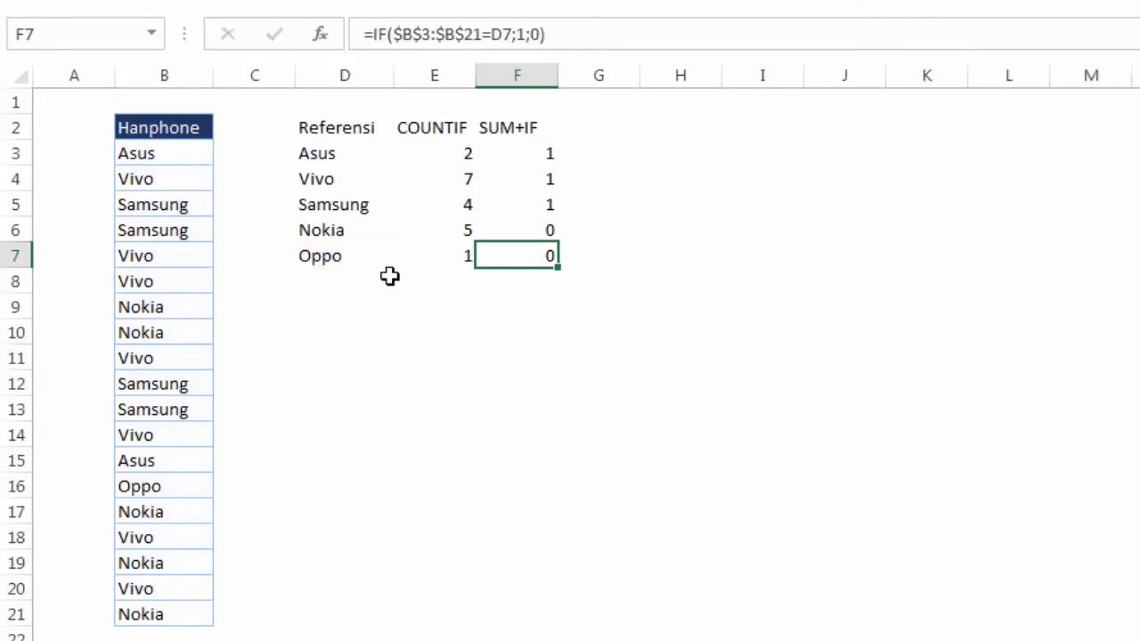
double_click(537, 256)
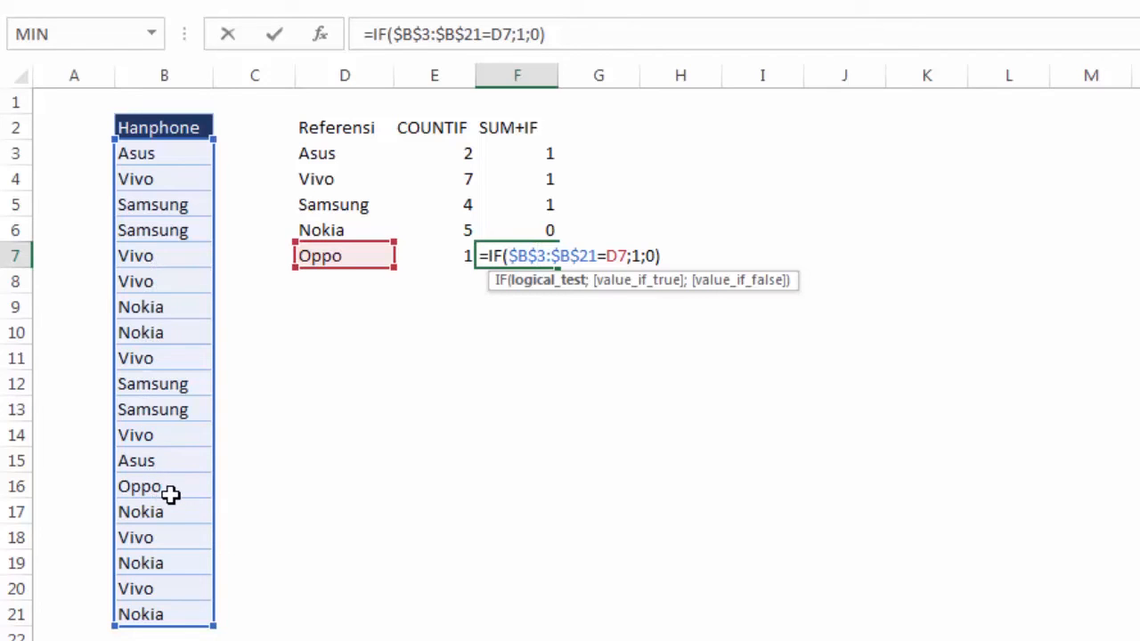
click(678, 209)
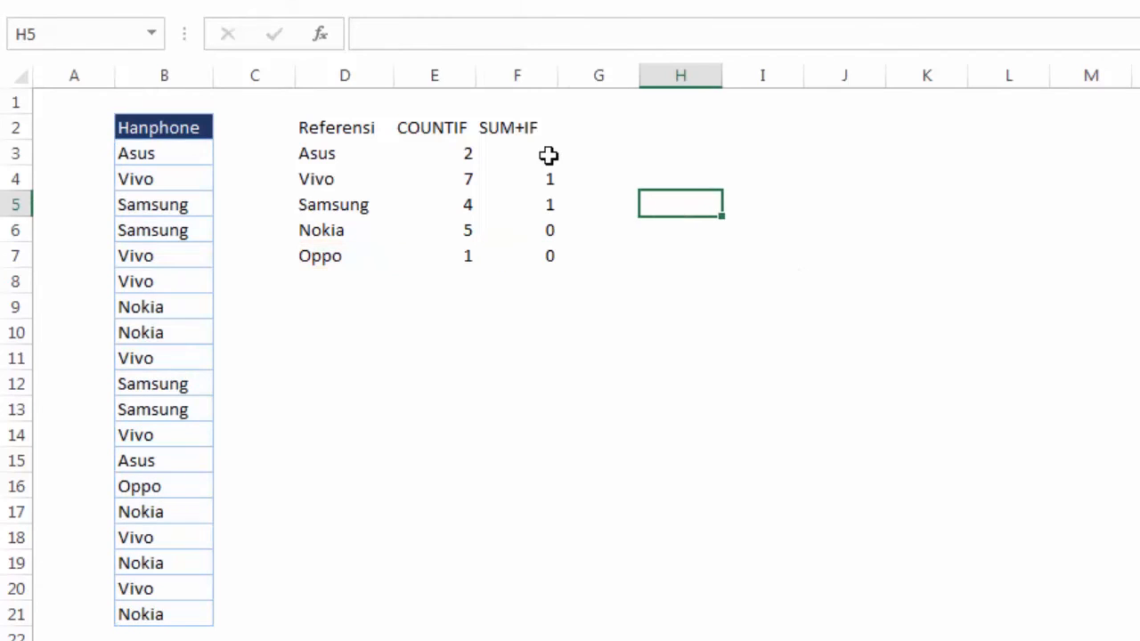
Step: Wrap the IF formula in F3 with SUM and enter it as the array formula =SUM(IF($B$3:$B$21=D3;1;0)), accepting the bracket correction
click(538, 149)
double_click(540, 153)
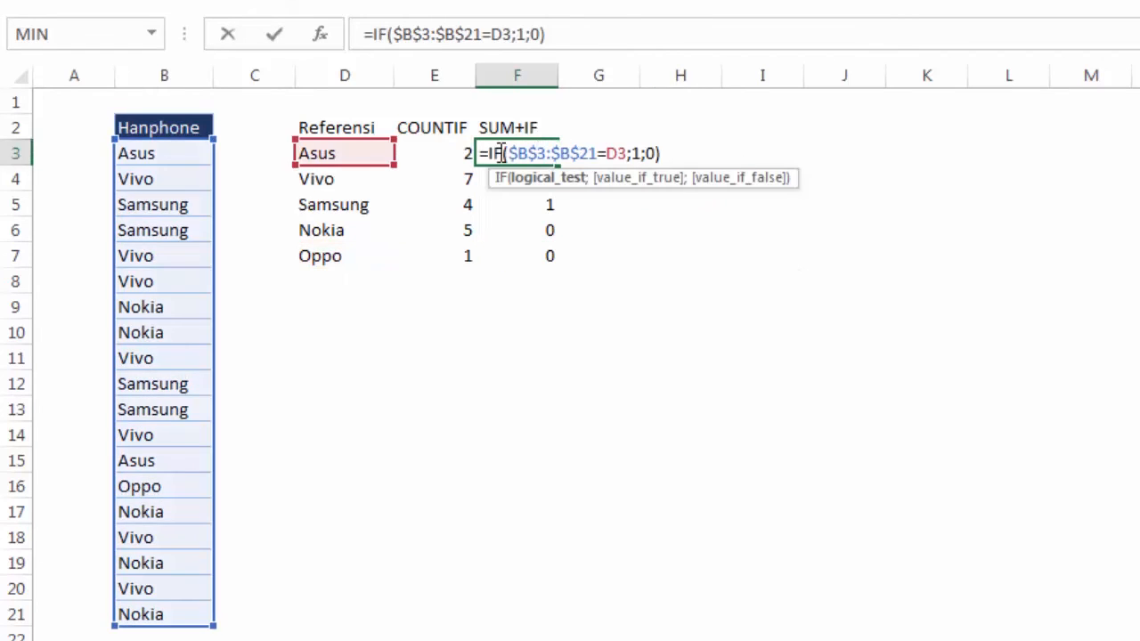
click(488, 153)
text(sum)
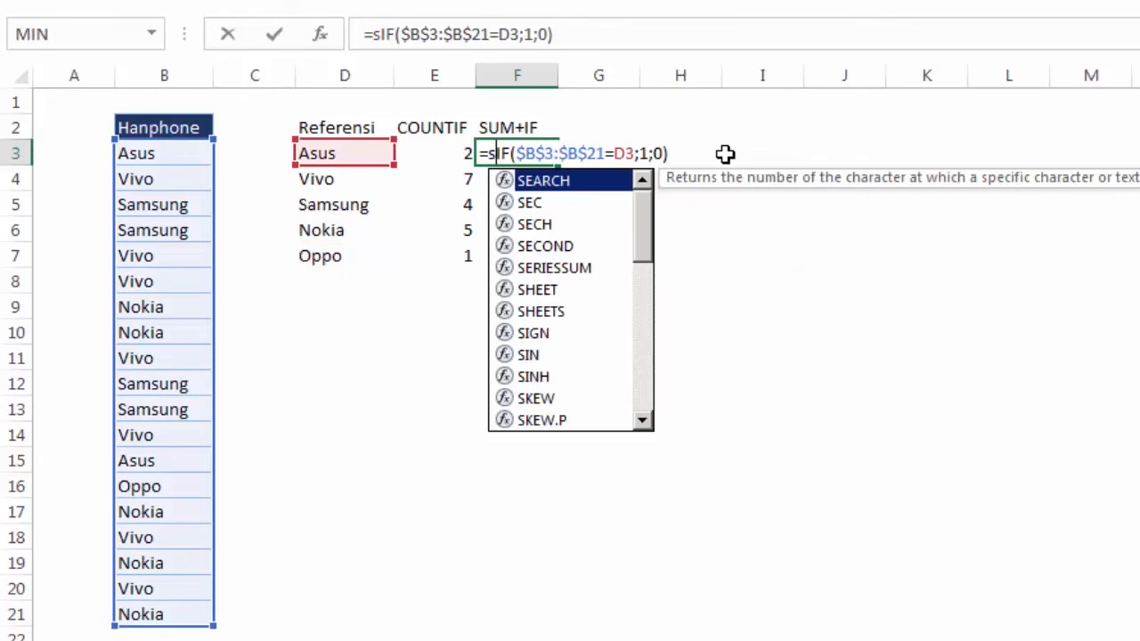
key(Tab)
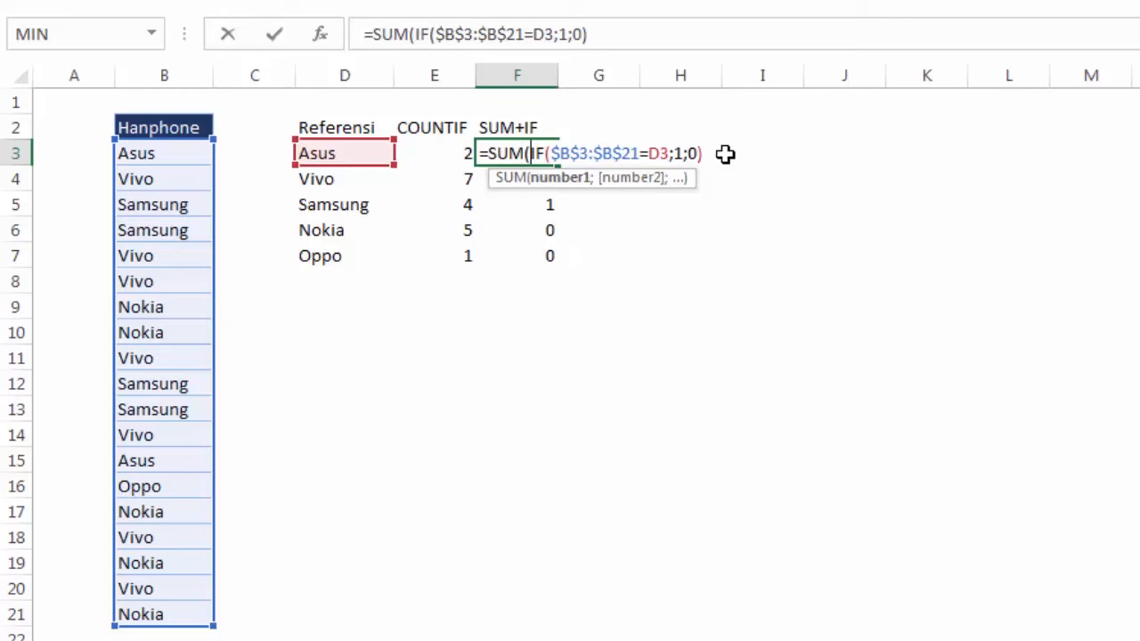
key(Return)
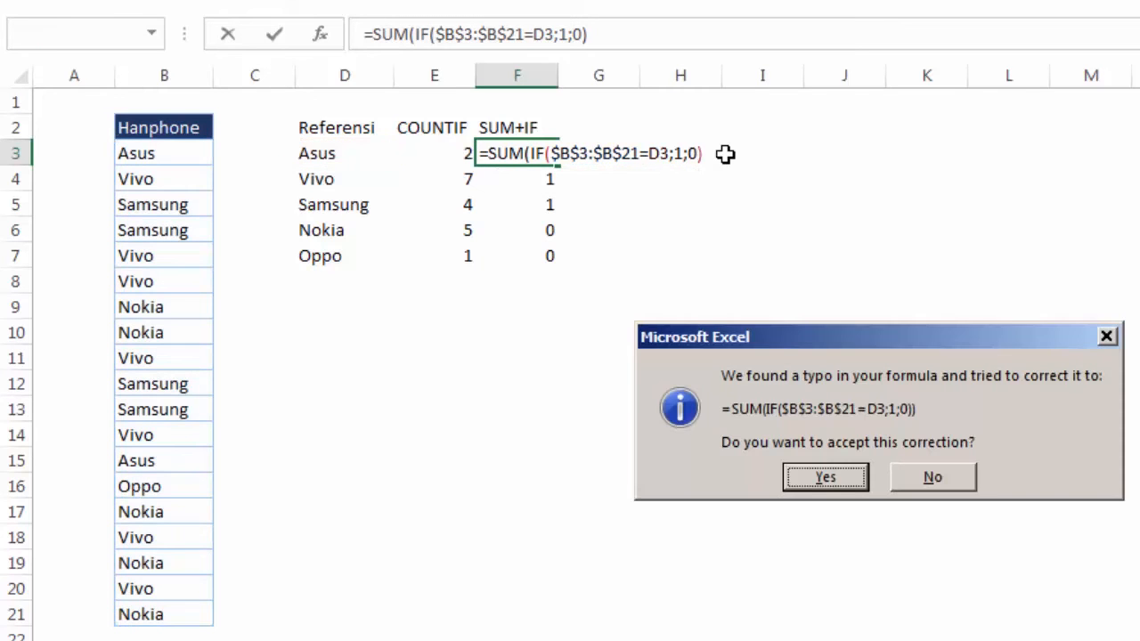
drag(774, 330, 525, 284)
click(580, 439)
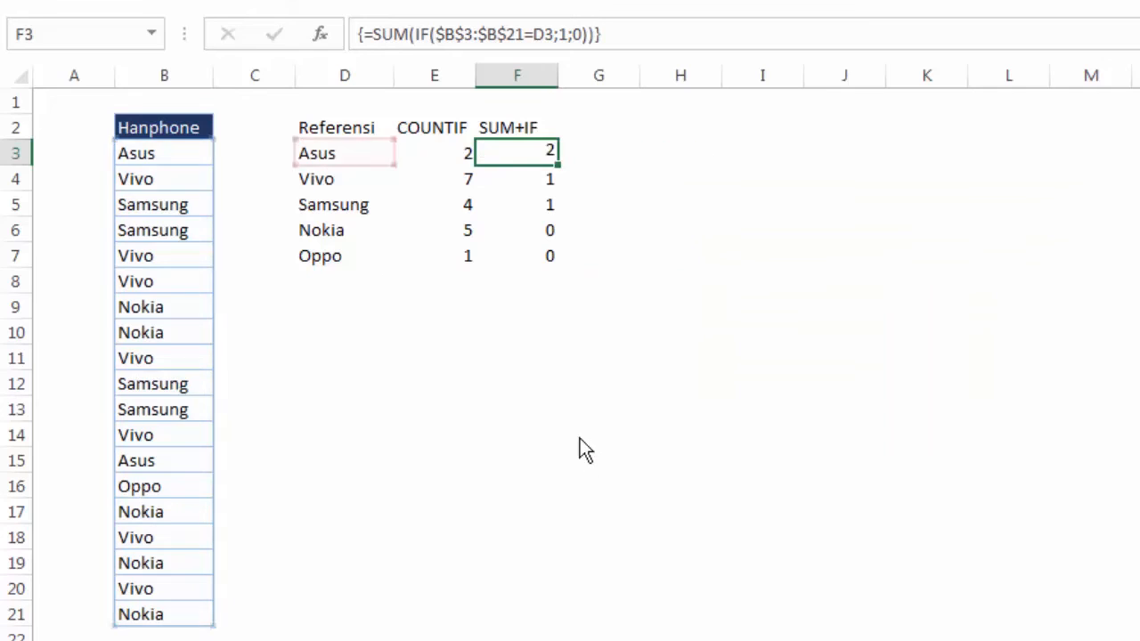
Step: Inspect the ranges referenced by the SUM+IF formula in F3 and recommit it as an array formula
click(614, 365)
click(535, 153)
double_click(534, 153)
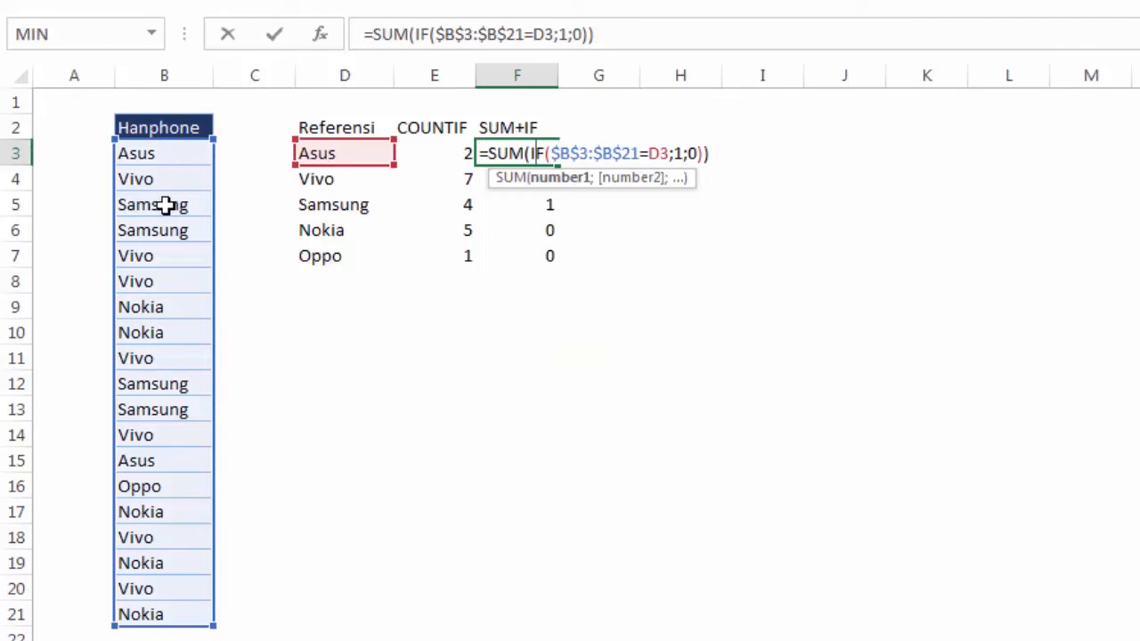
key(ctrl+shift+Return)
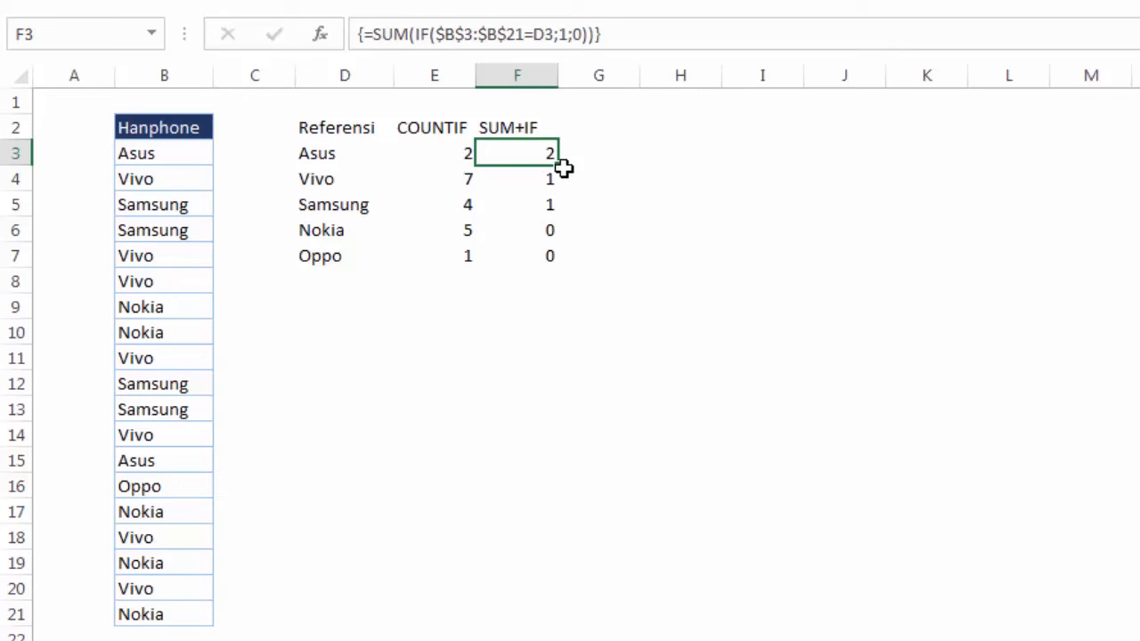
Step: Fill the SUM+IF array formula from F3 down through F7 for the remaining reference brands
drag(557, 165, 565, 261)
click(616, 323)
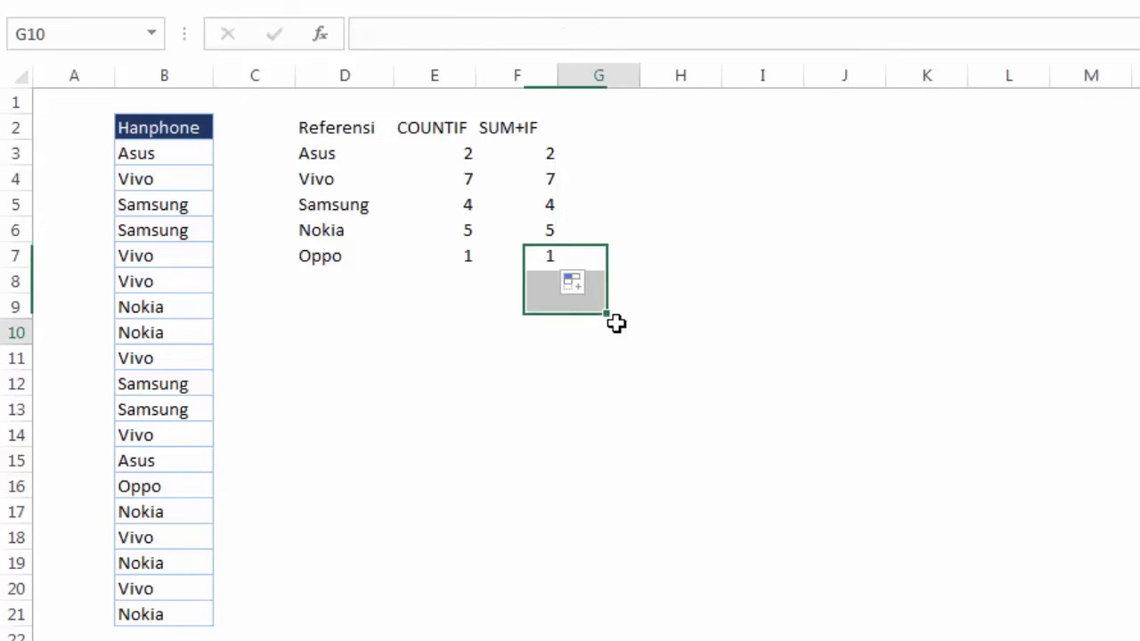
click(547, 159)
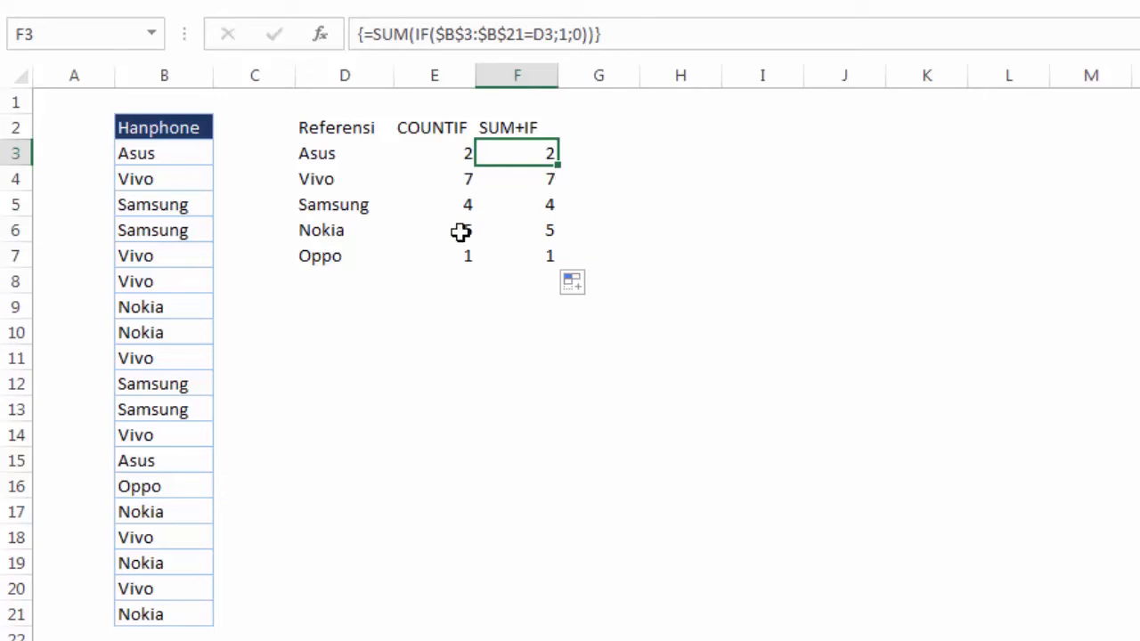
Step: Open Evaluate Formula for the array formula in F3 and move its dialog clear of the reference table
click(665, 251)
click(552, 160)
click(437, 3)
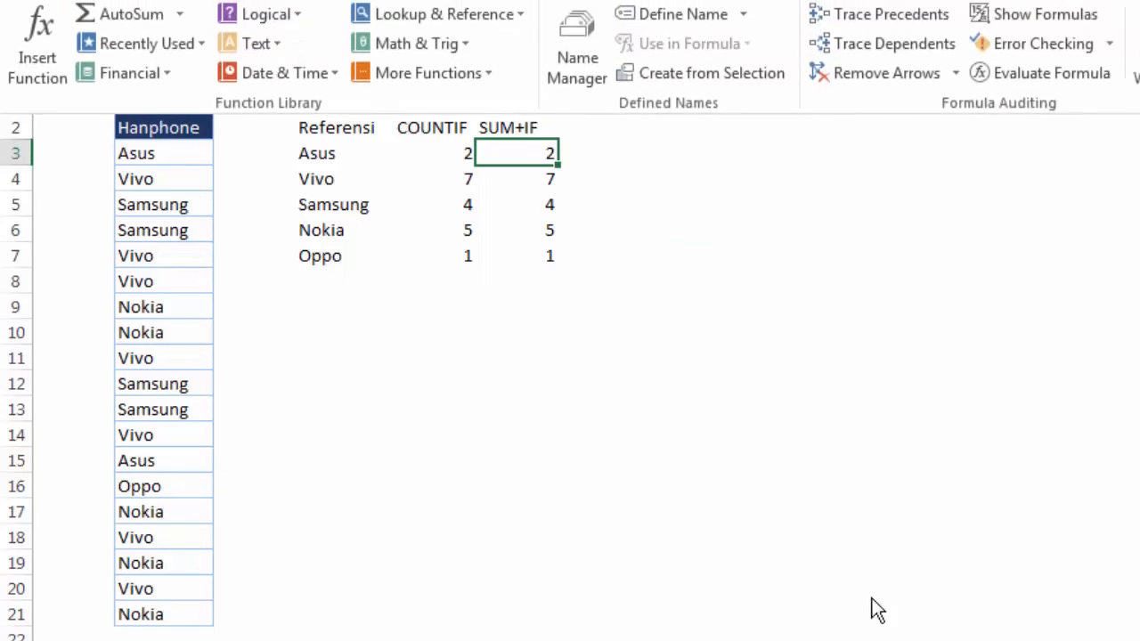
click(1092, 81)
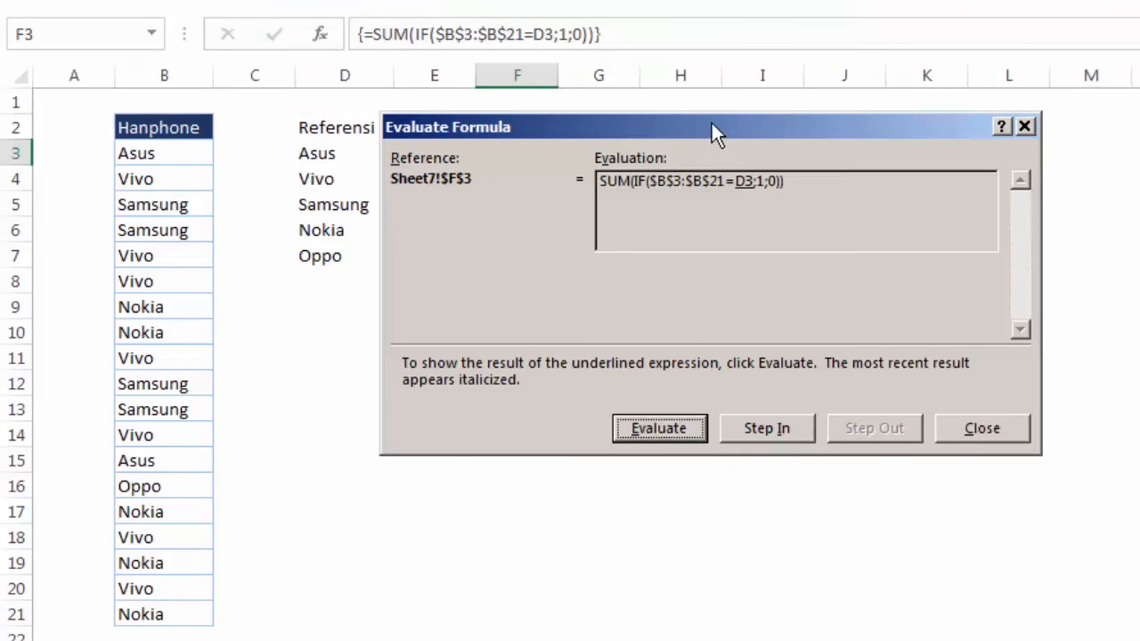
drag(713, 129, 914, 155)
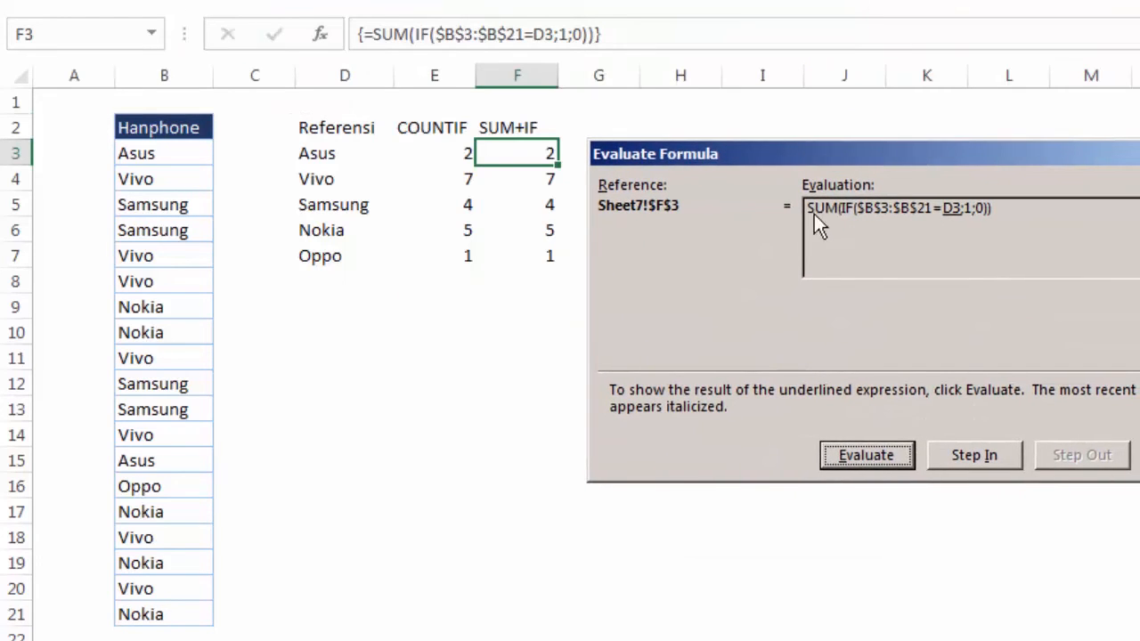
Step: Evaluate the F3 array formula stage by stage through to the end, close the evaluation and reselect F3
click(894, 461)
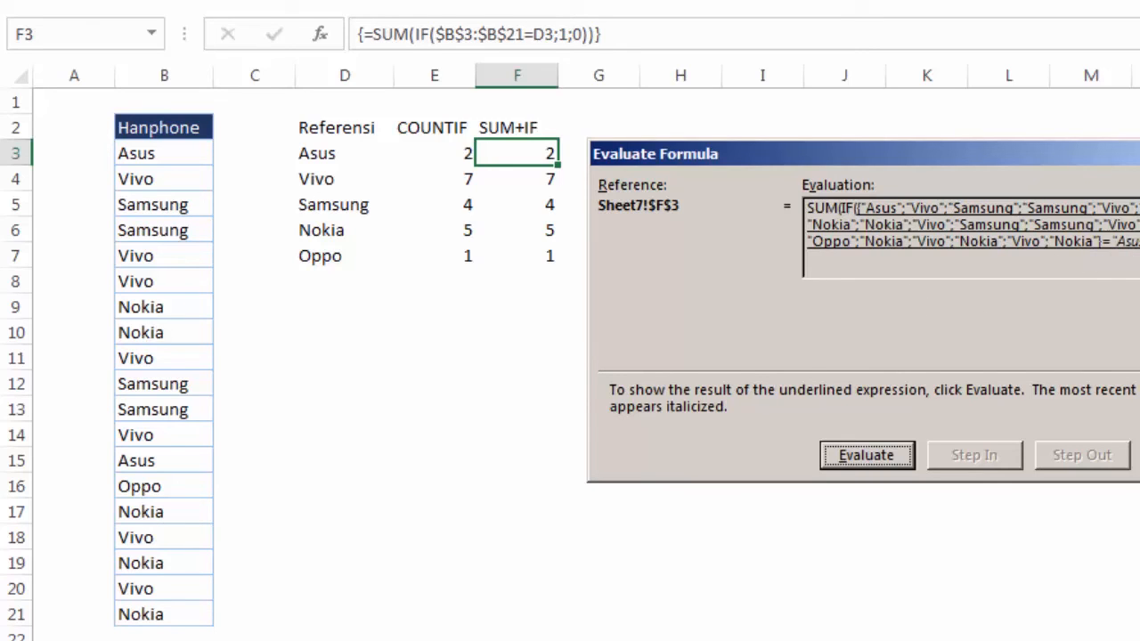
click(871, 453)
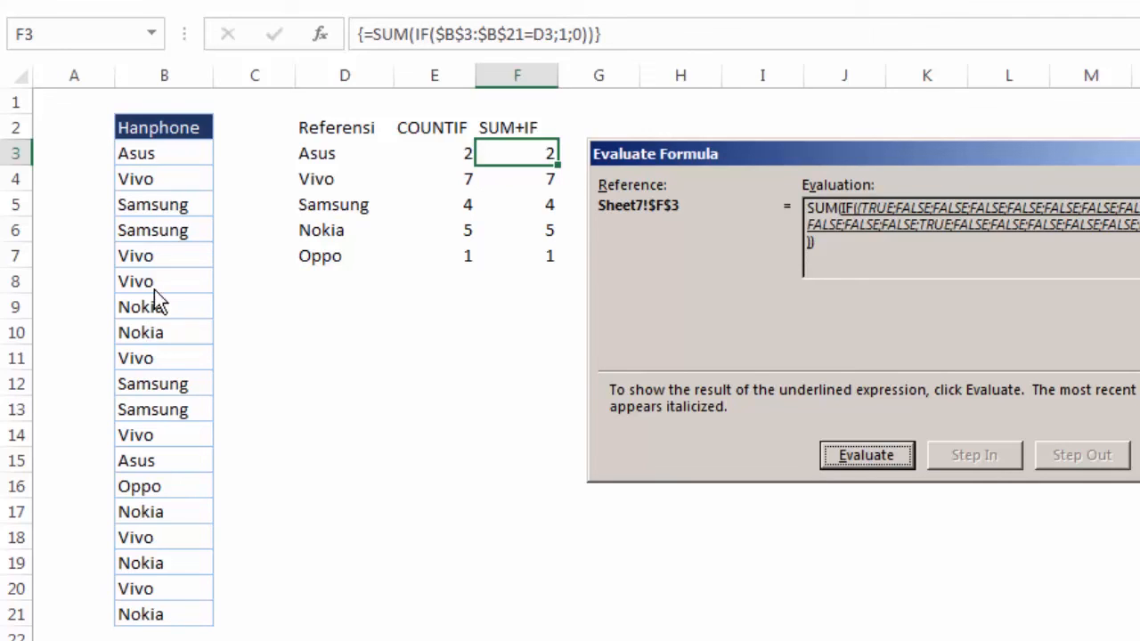
click(862, 457)
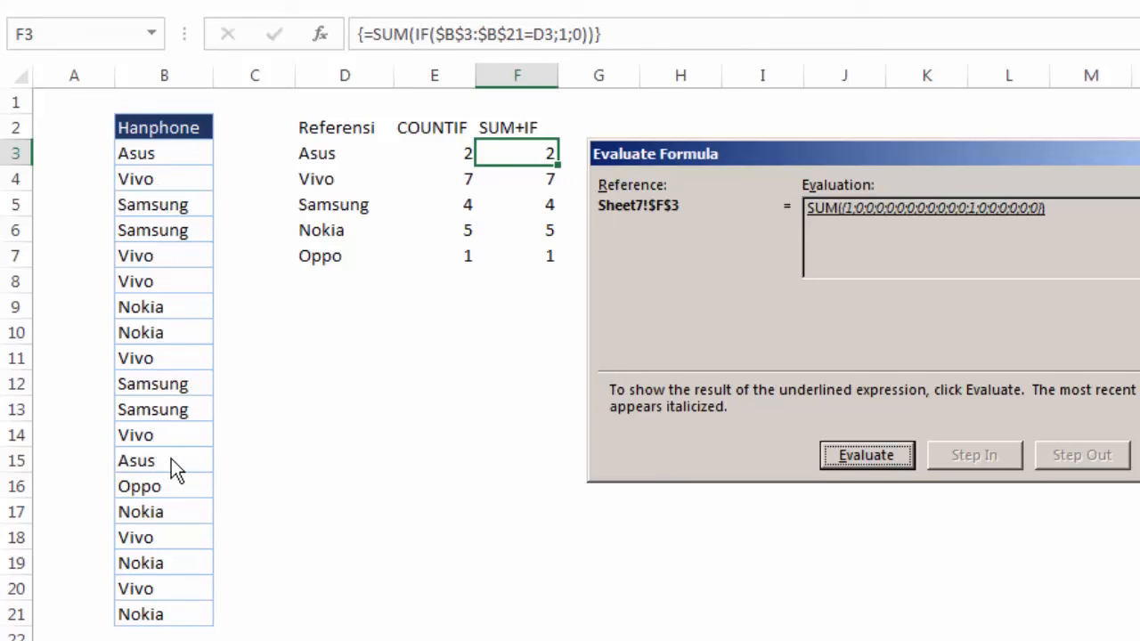
click(864, 455)
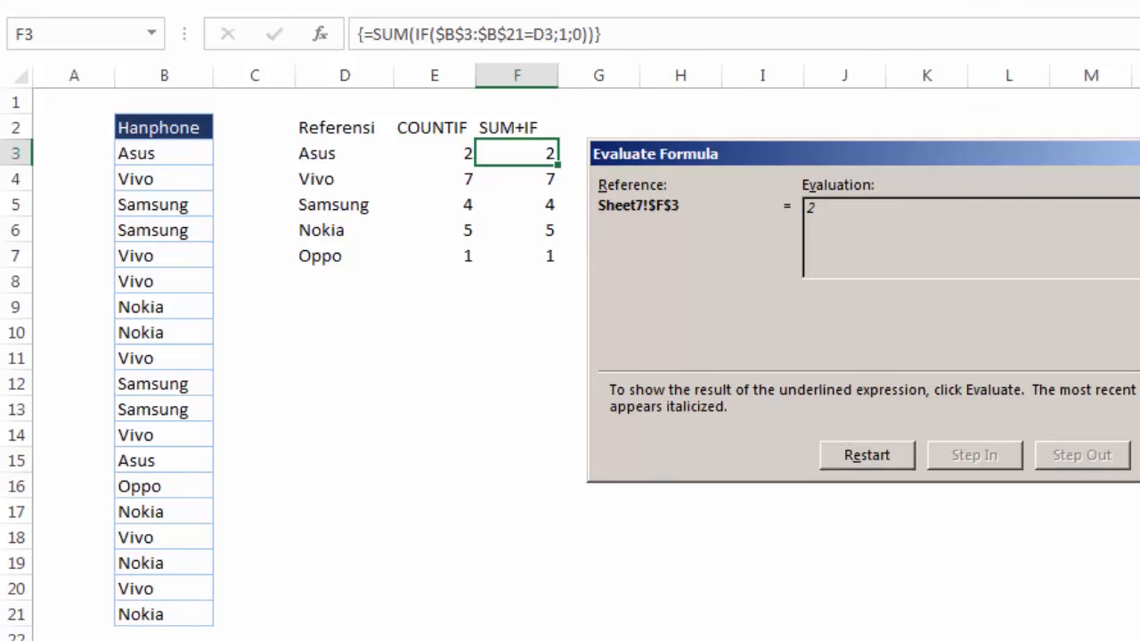
key(Escape)
click(603, 288)
click(545, 148)
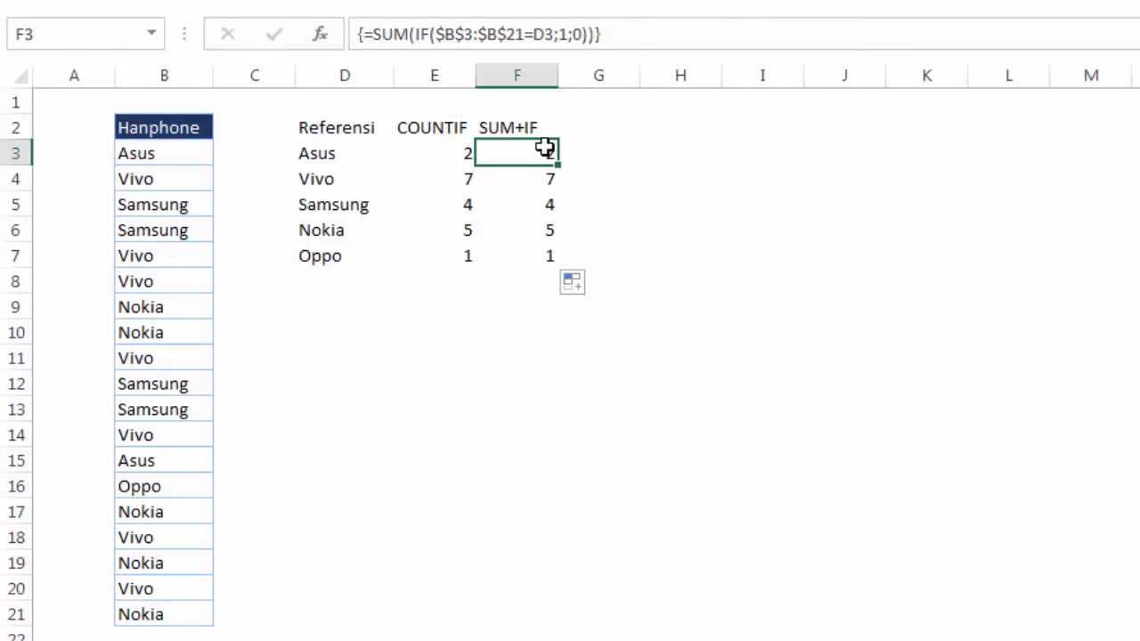
Step: Compare the COUNTIF formula in E3 with the SUM+IF array formula in F3, and finish on an empty cell below the table
click(443, 149)
click(536, 145)
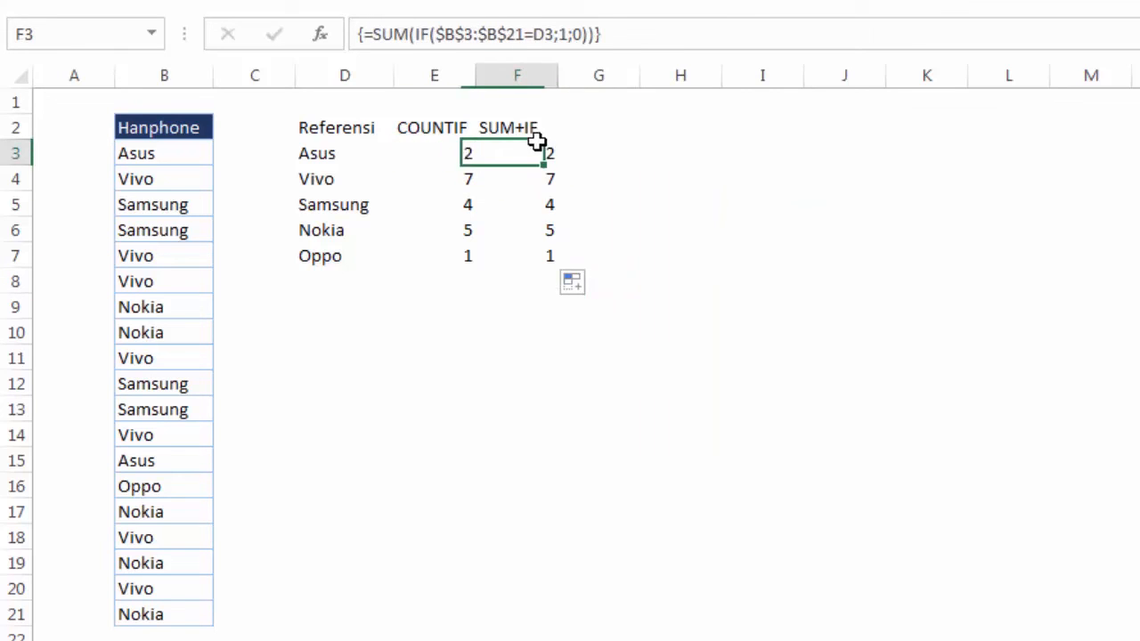
click(439, 152)
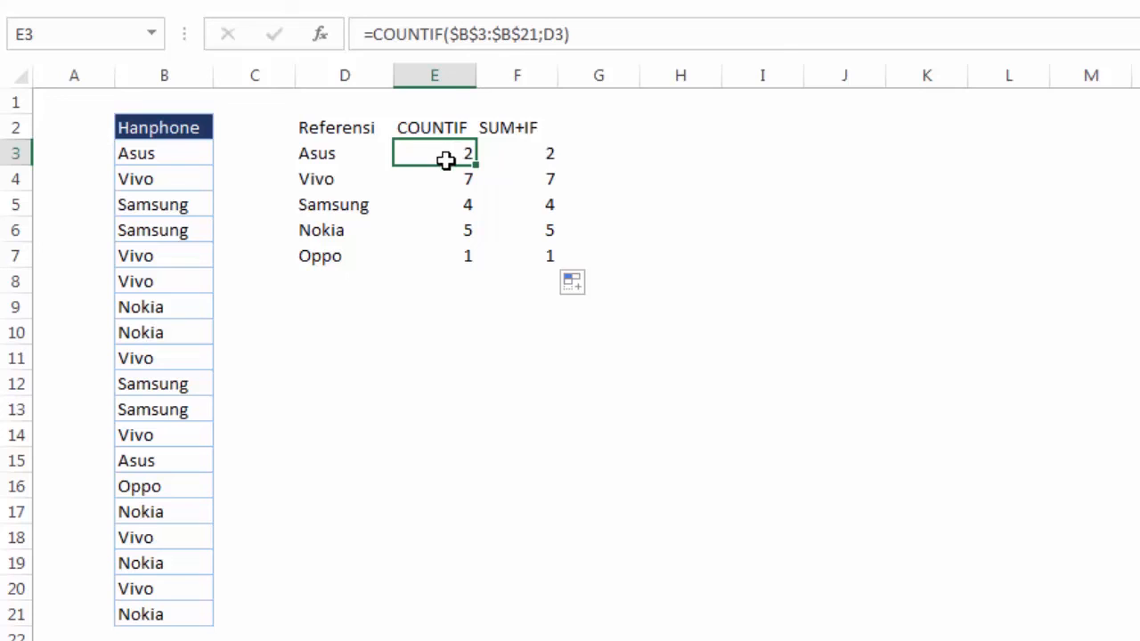
click(543, 148)
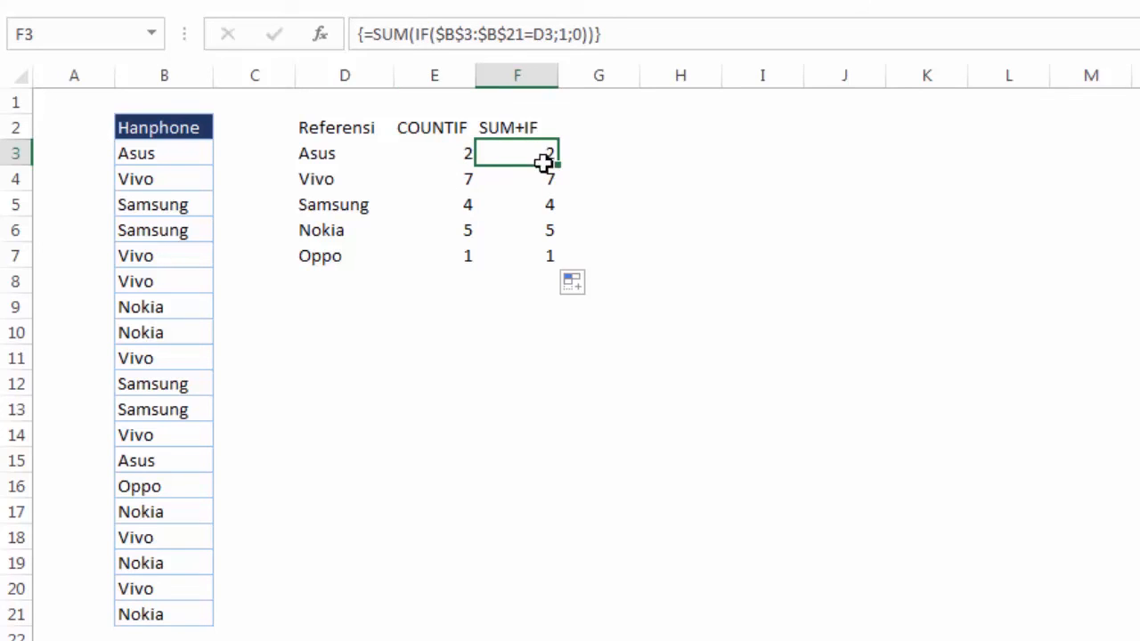
click(433, 155)
drag(529, 155, 579, 156)
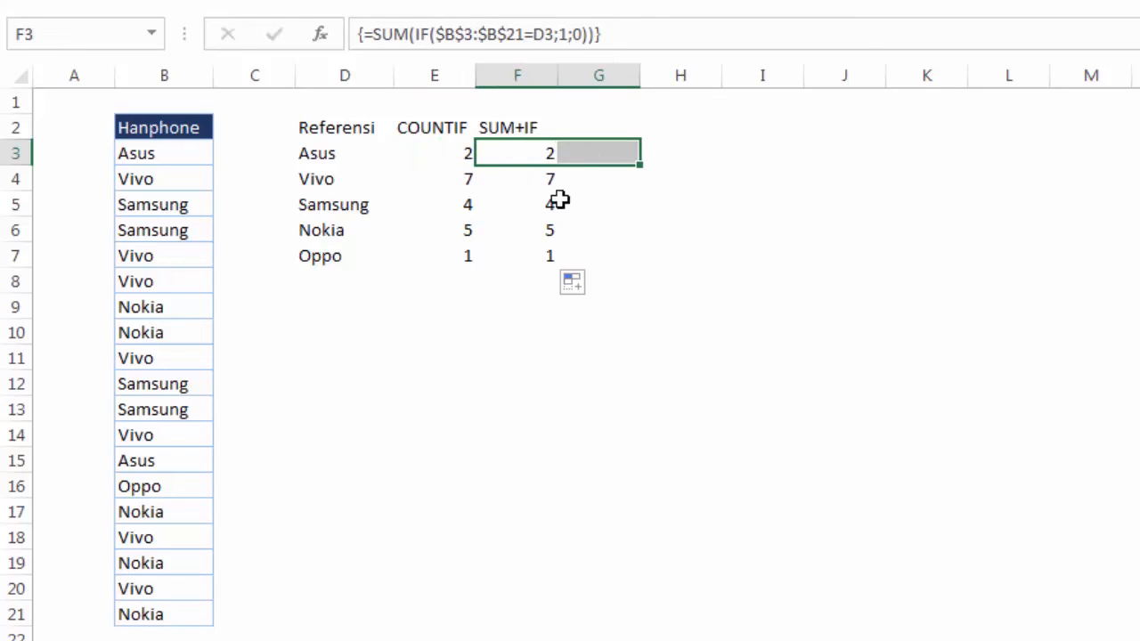
click(524, 157)
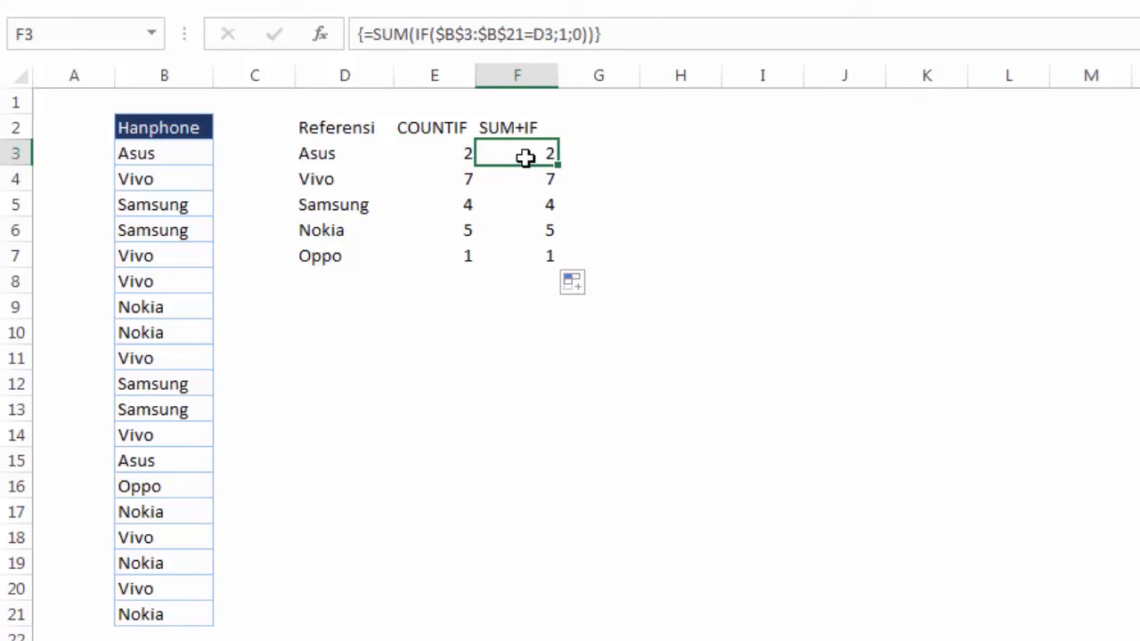
click(501, 358)
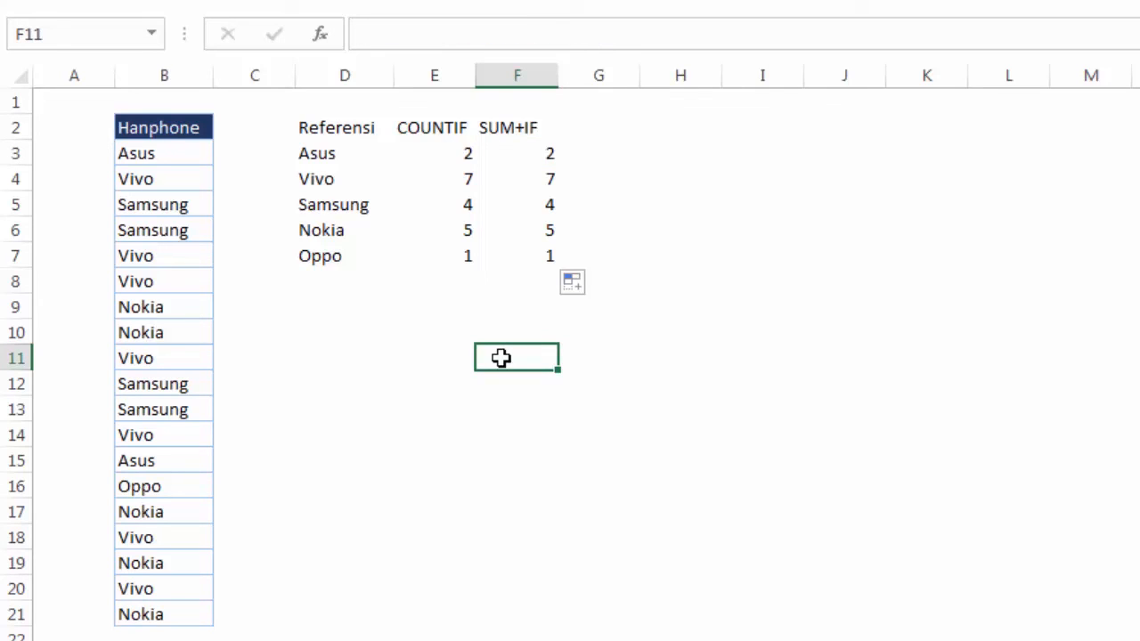